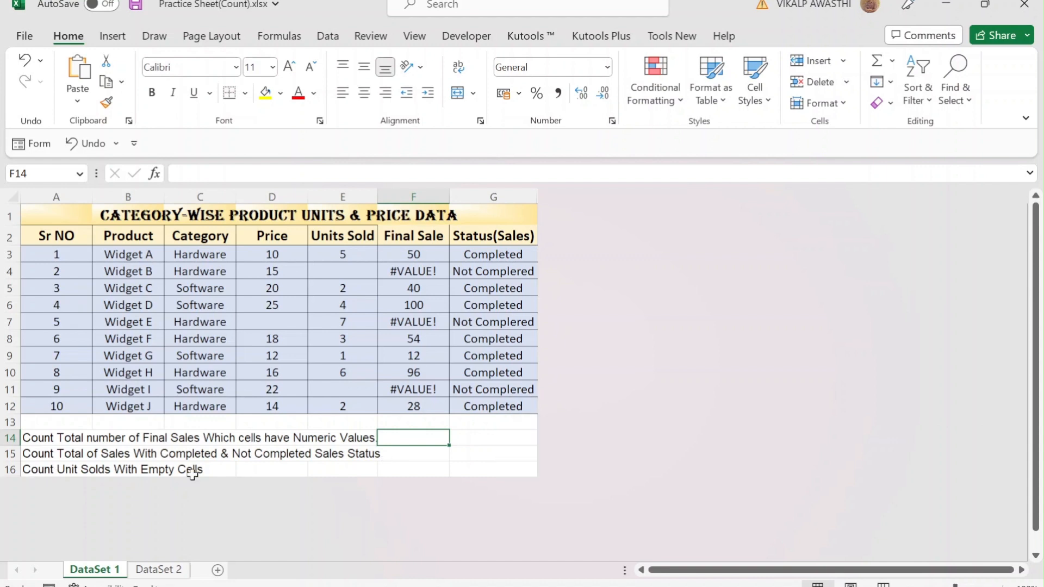
Count the numeric Final Sale cells in G14 with =COUNT(F3:F12), and clear that cell again
left_click(474, 438)
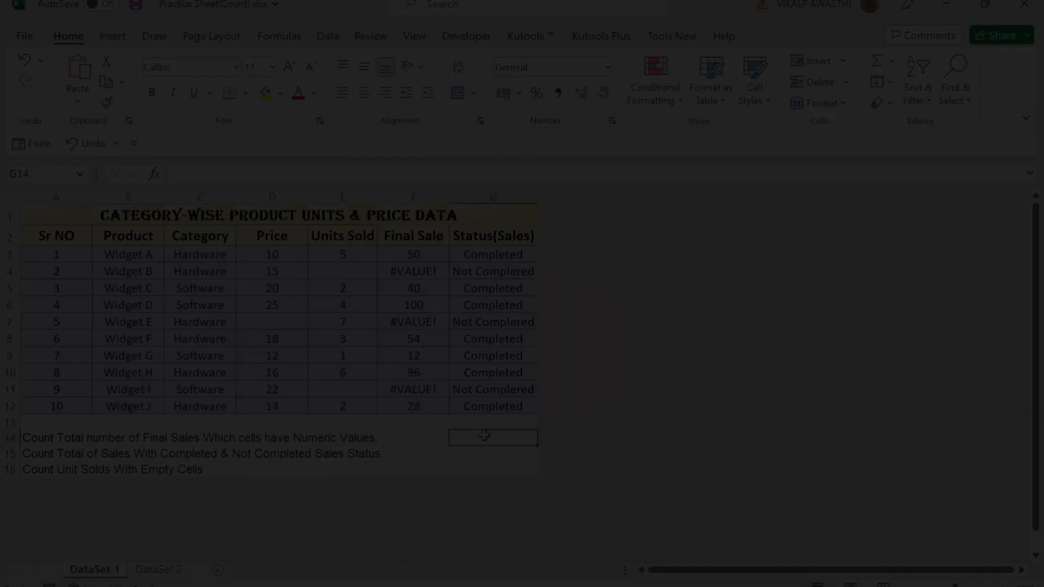
type("=")
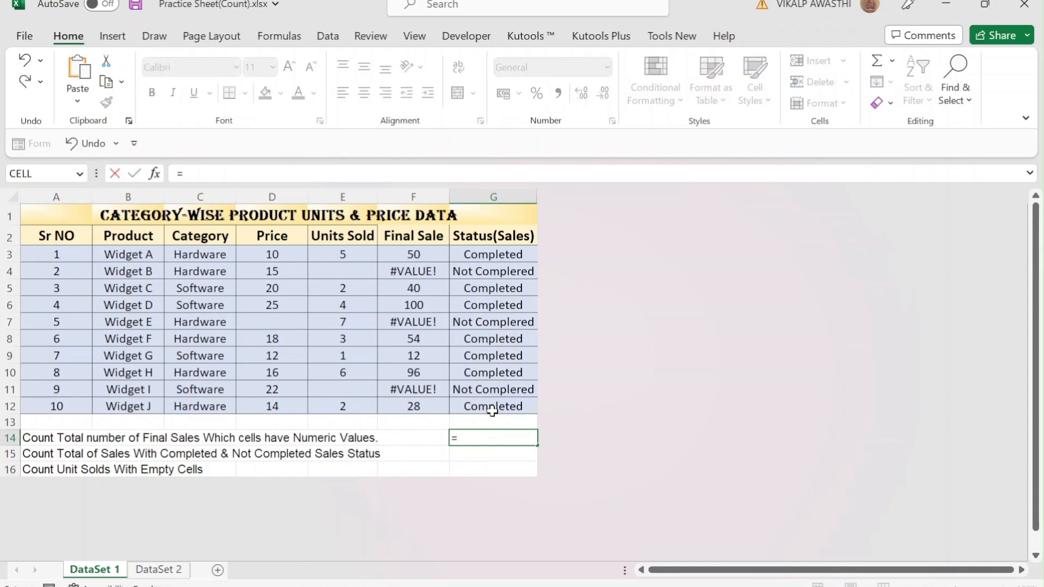
type("count")
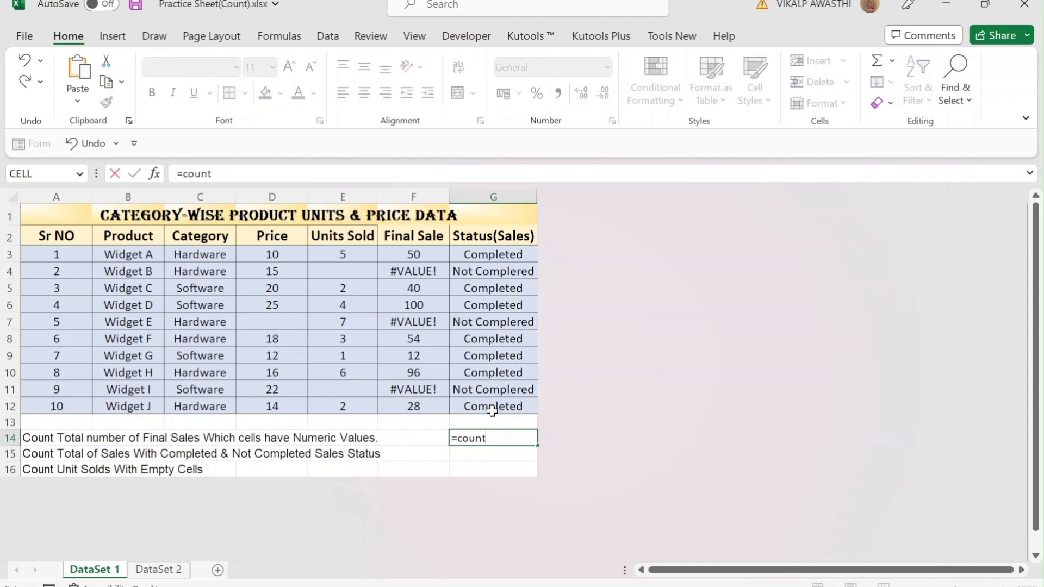
type("(")
left_click_drag(410, 256, 414, 392)
type(")")
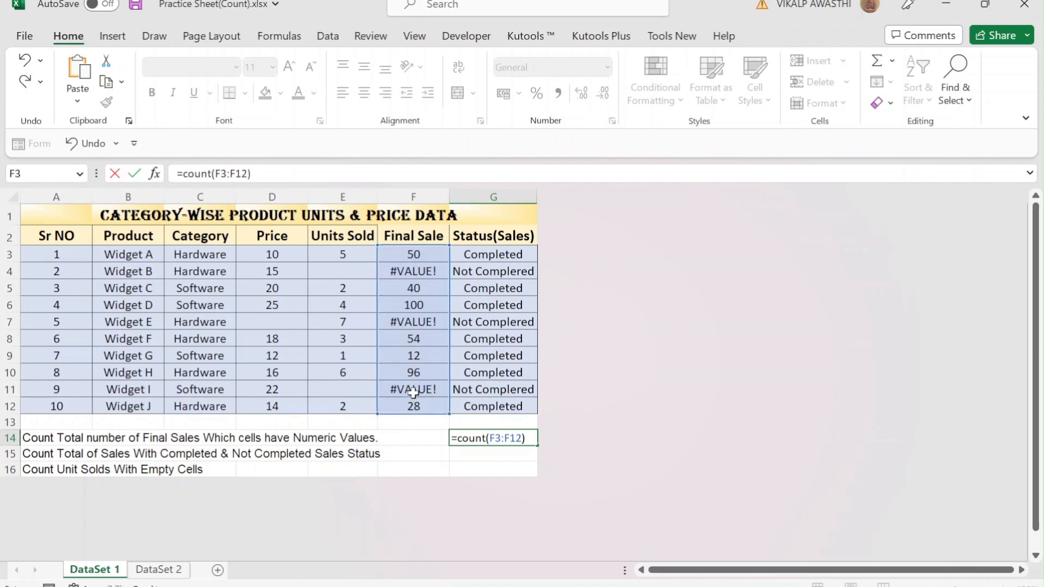
key("Return")
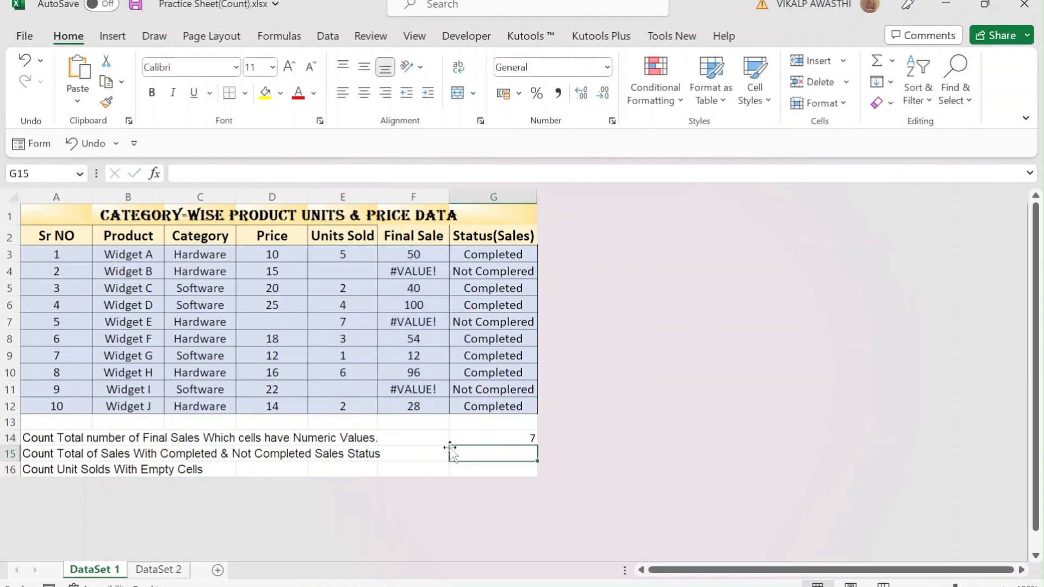
left_click(462, 437)
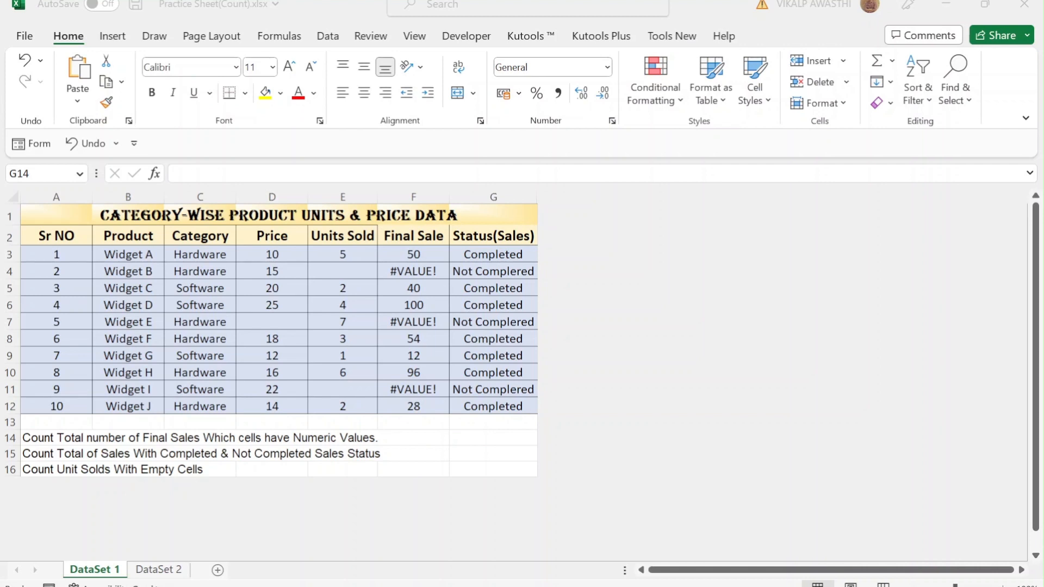
Count the numeric Final Sale cells in G14 with the formula =COUNTIF(F3:F12,">0")
left_click(556, 440)
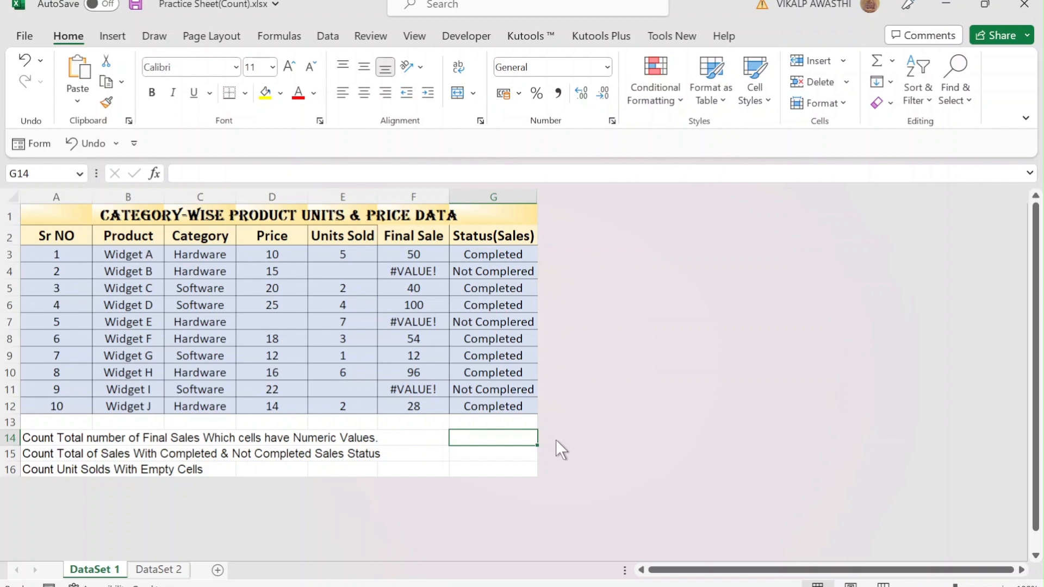
type("=")
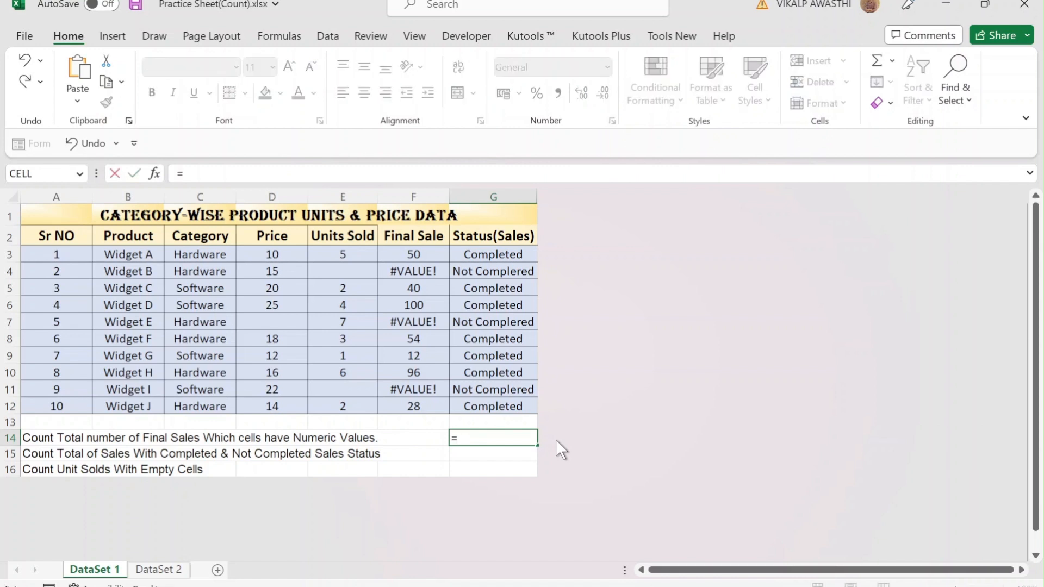
type("countif")
key("Tab")
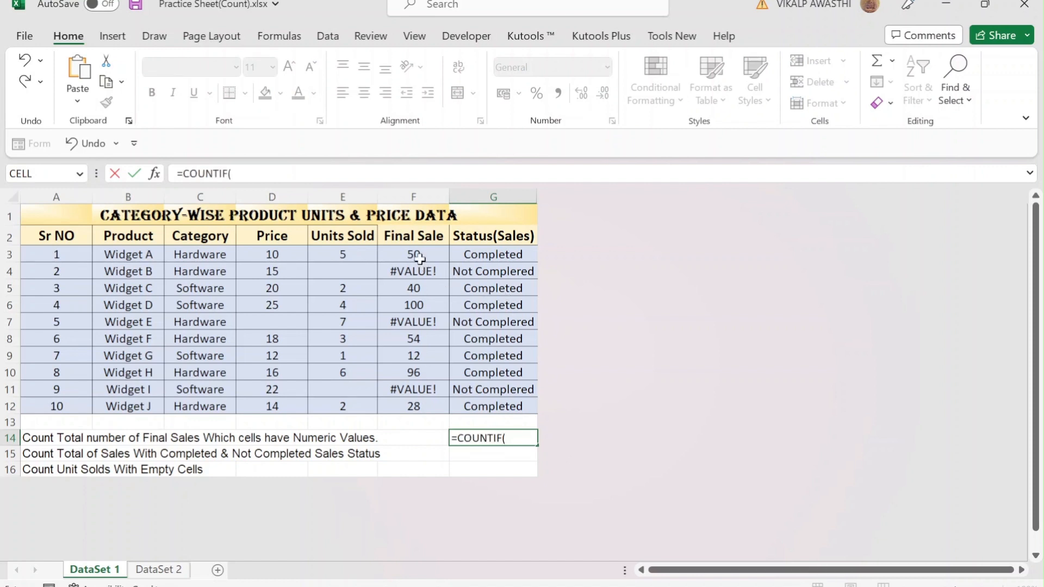
left_click_drag(423, 255, 426, 398)
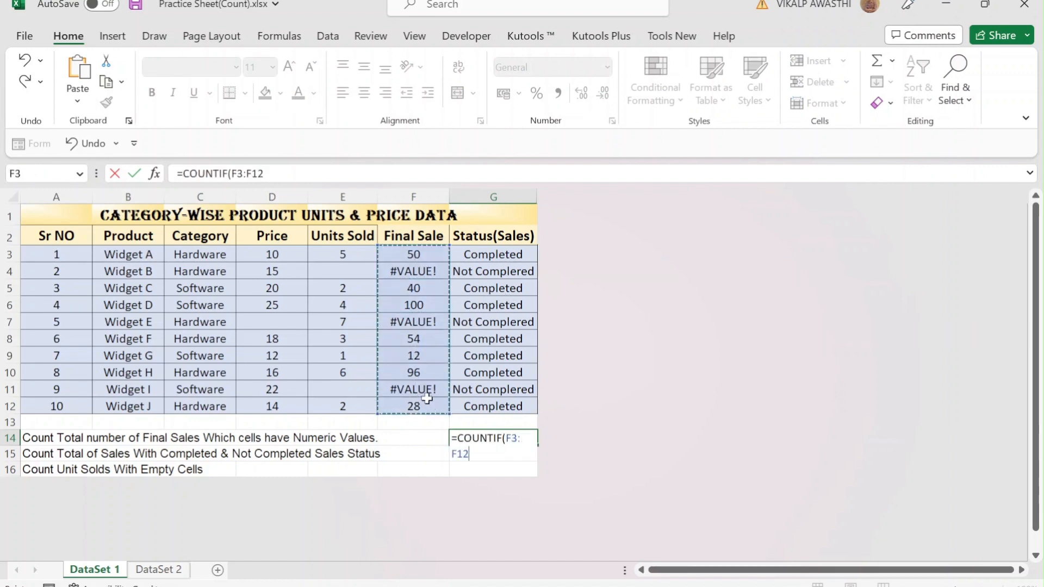
type(",\">0")
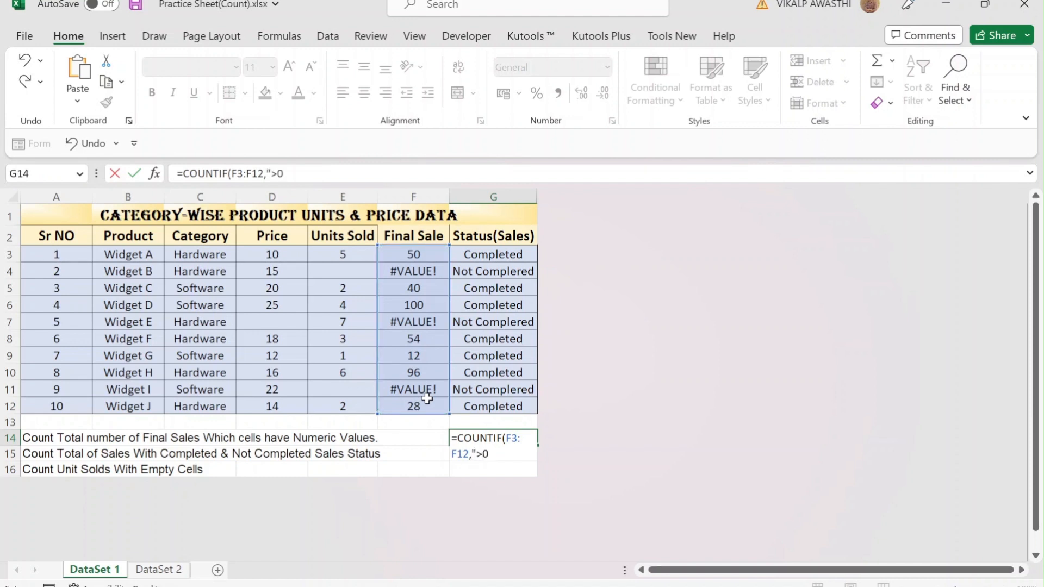
type("\"")
key("Return")
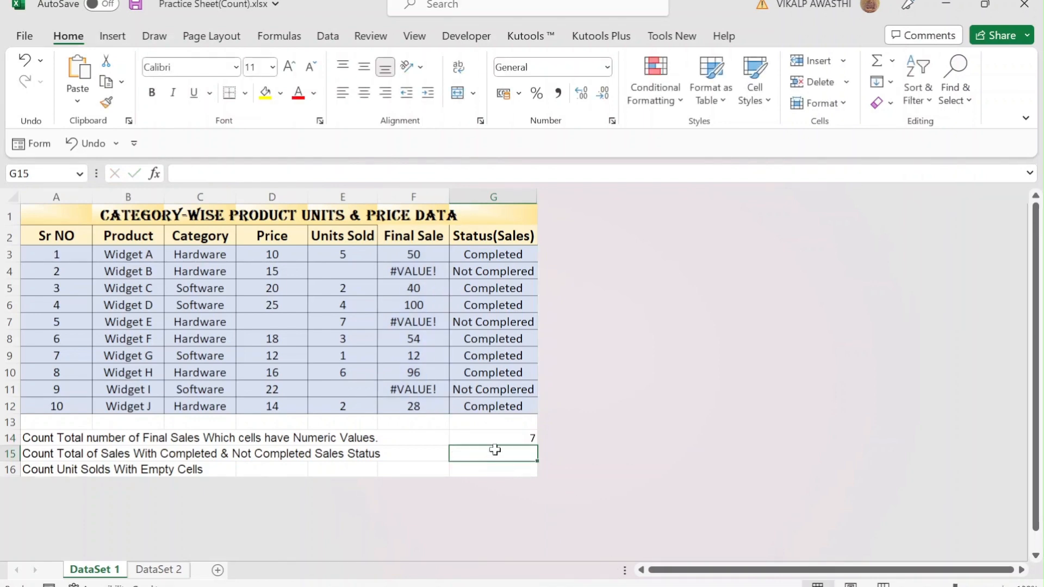
left_click(481, 438)
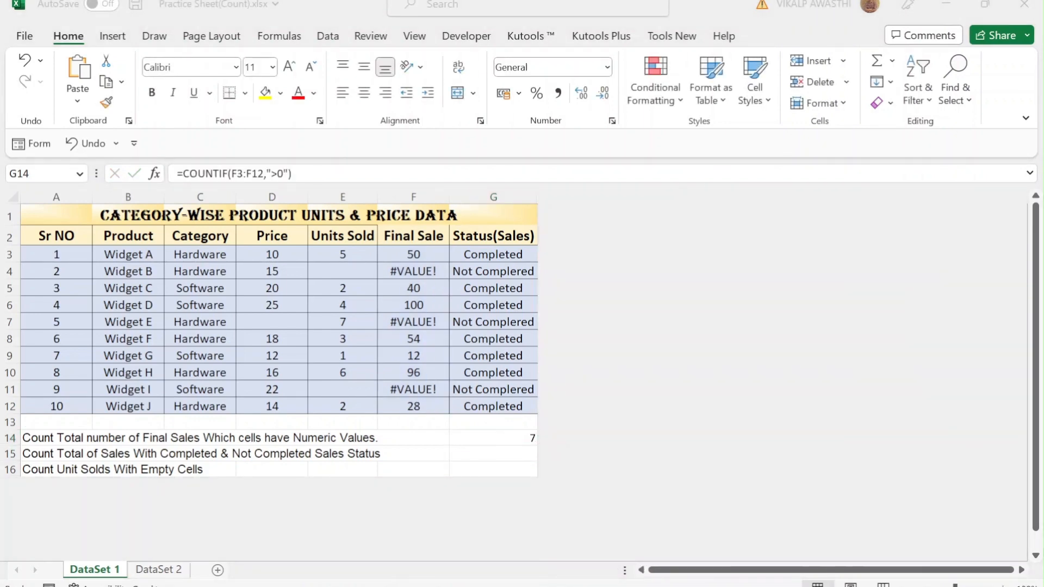
Highlight the numeric Final Sale cells F3, F5, F6, F8, F9, F10 and F12 in yellow
left_click(403, 256)
left_click(387, 284, "ctrl")
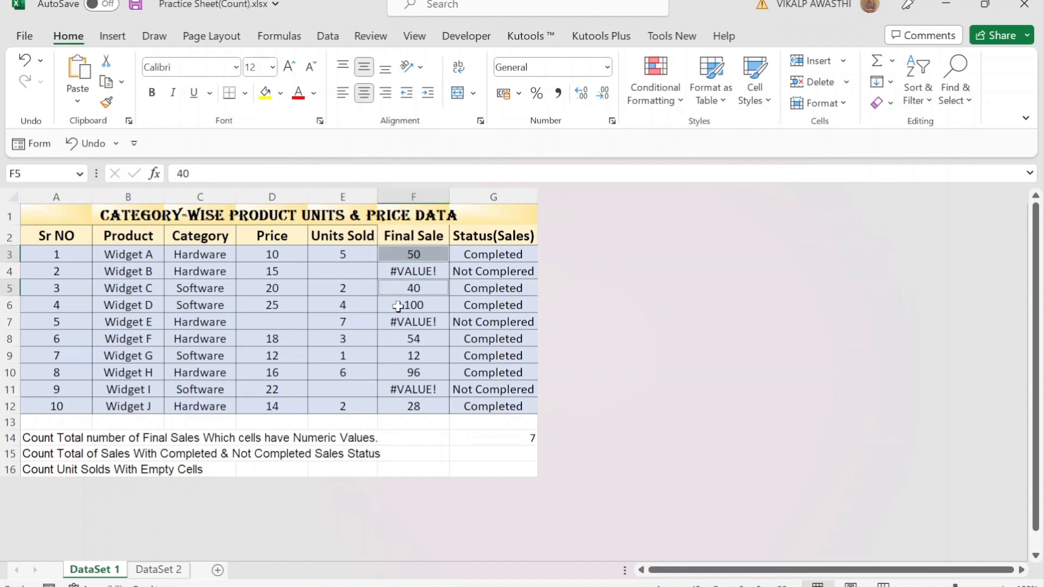
left_click(397, 304, "ctrl")
left_click(397, 339, "ctrl")
left_click(401, 355, "ctrl")
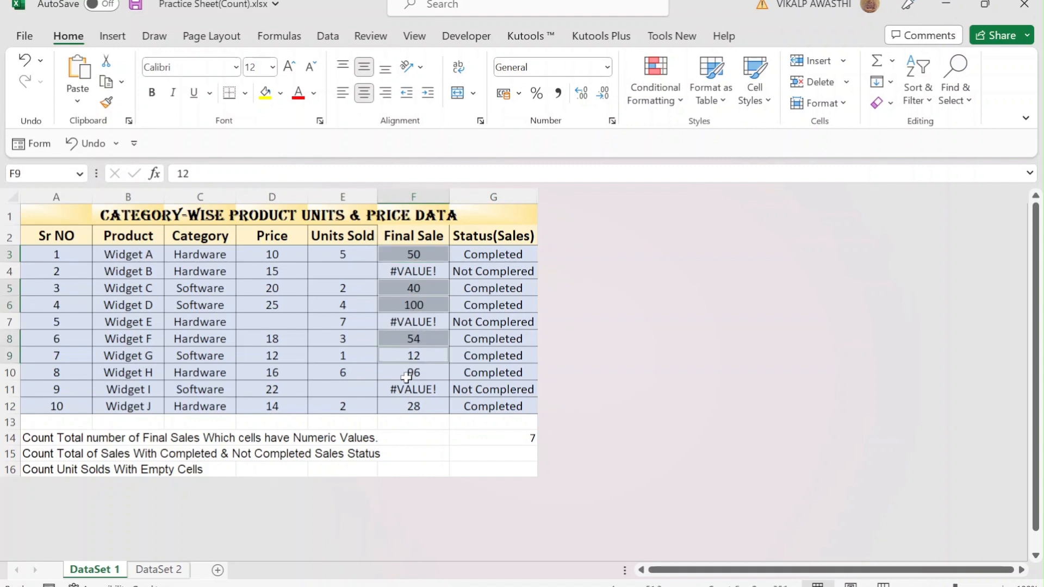
left_click(405, 373, "ctrl")
left_click(406, 408, "ctrl")
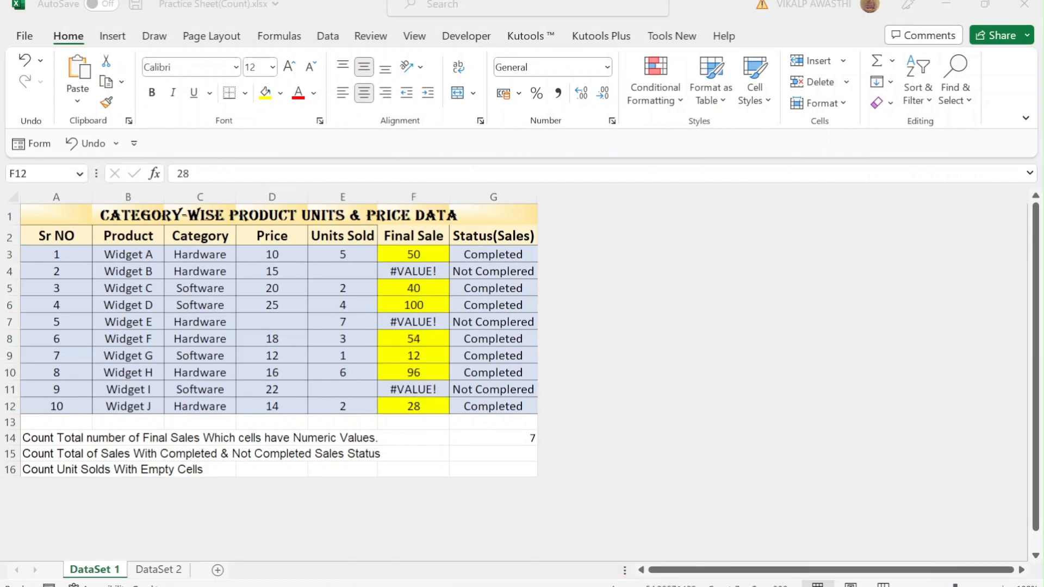
Count all sales, completed and not completed, in G15 with the formula =COUNTA(F3:F12)
left_click(493, 454)
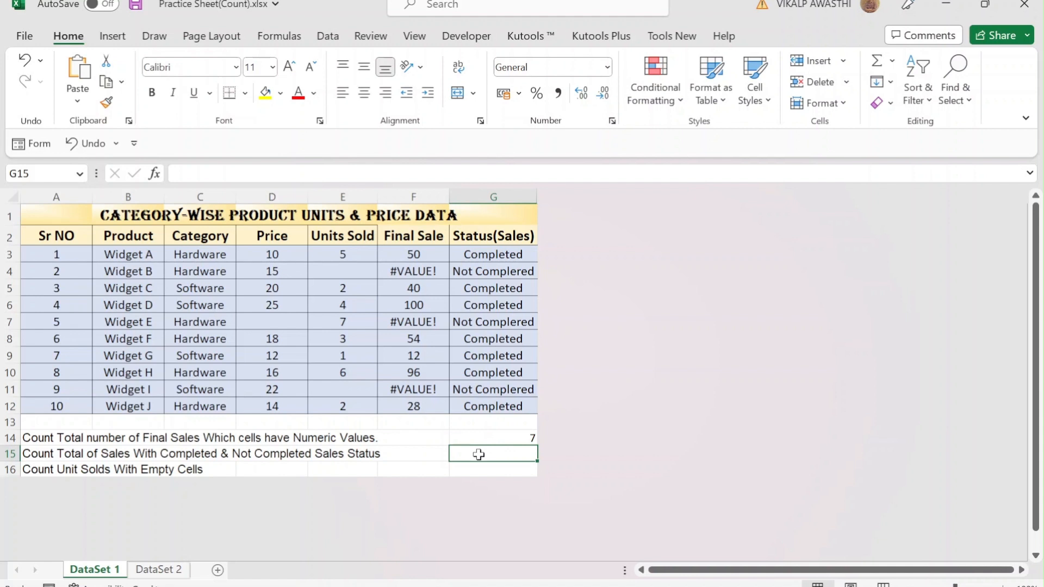
double_click(483, 453)
type("=c")
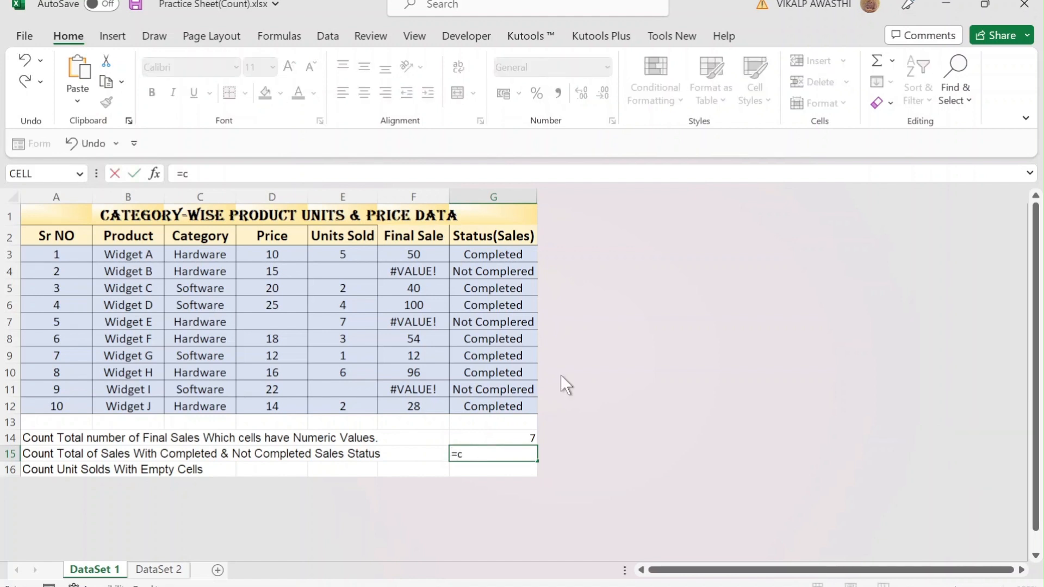
type("ounta(")
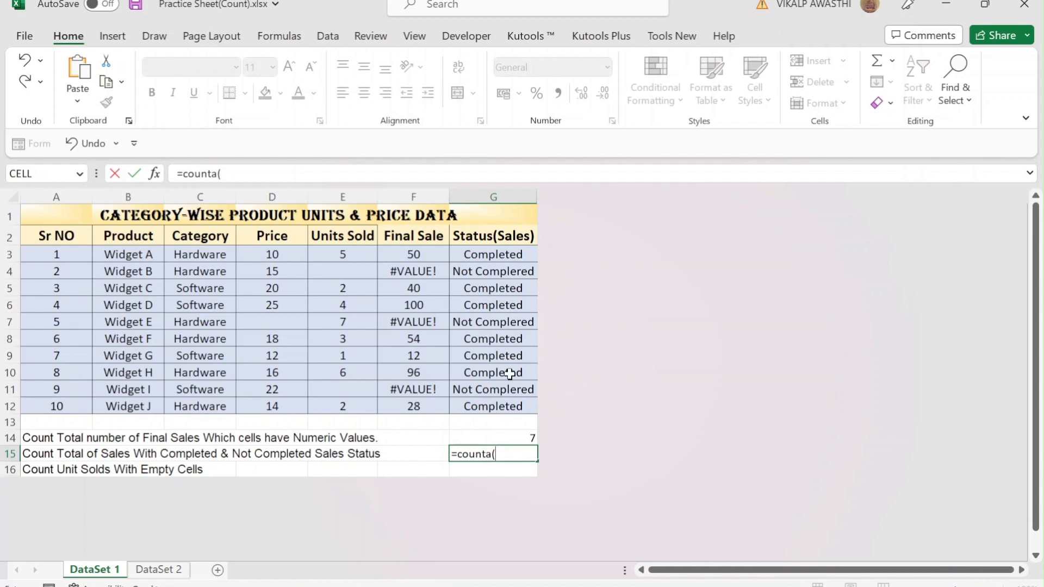
left_click_drag(413, 251, 427, 404)
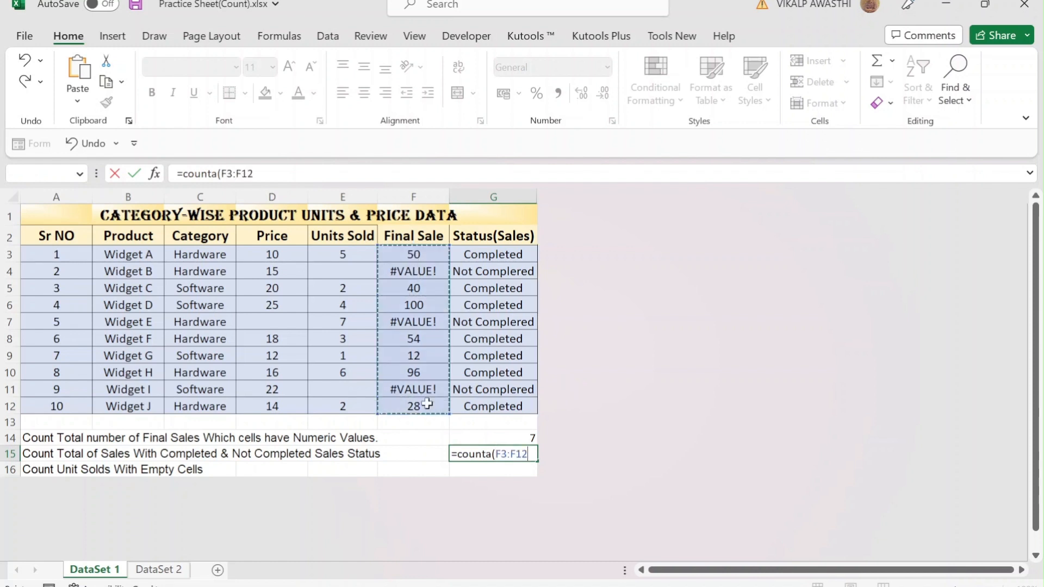
type(")")
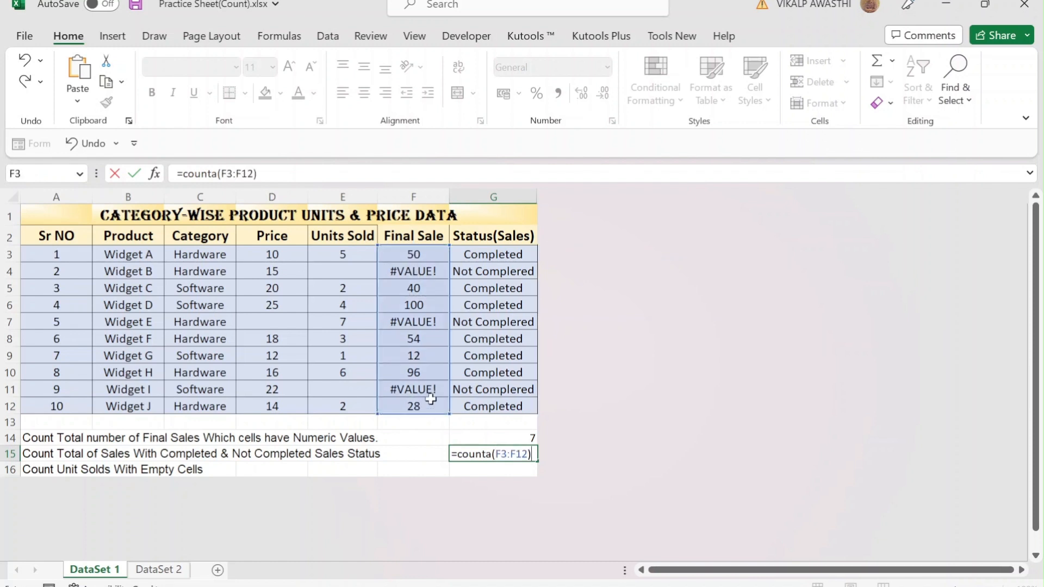
key("Return")
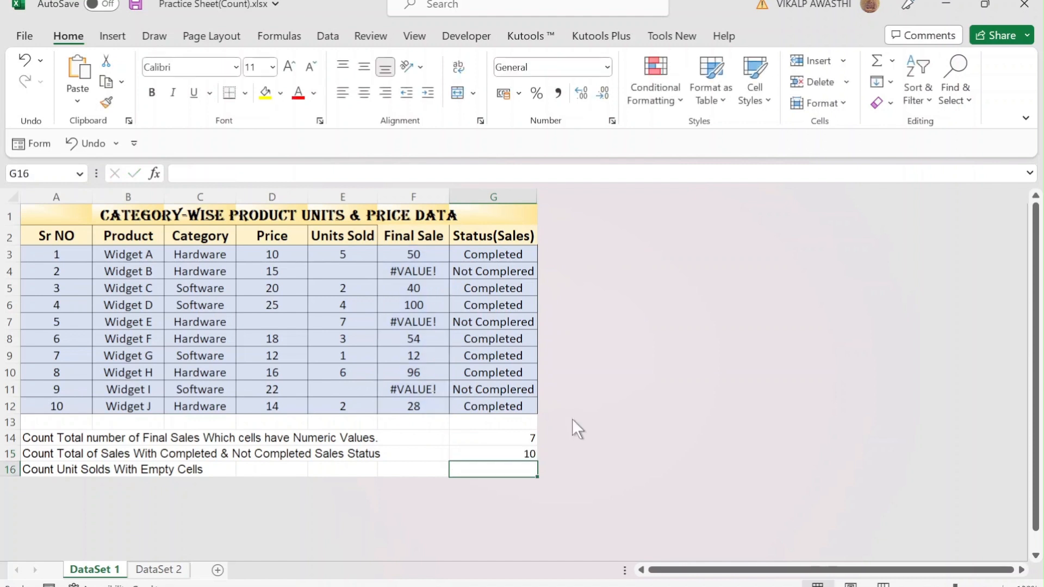
left_click(486, 449)
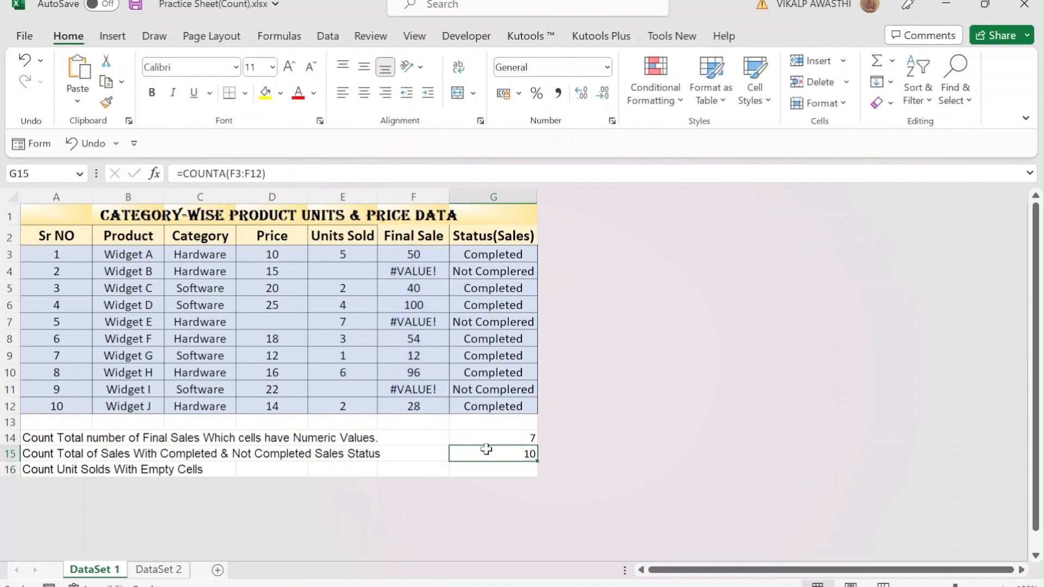
Fill the numeric Final Sale cells yellow and the #VALUE! cells F4, F7 and F11 red
left_click(413, 254)
left_click(402, 290, "ctrl")
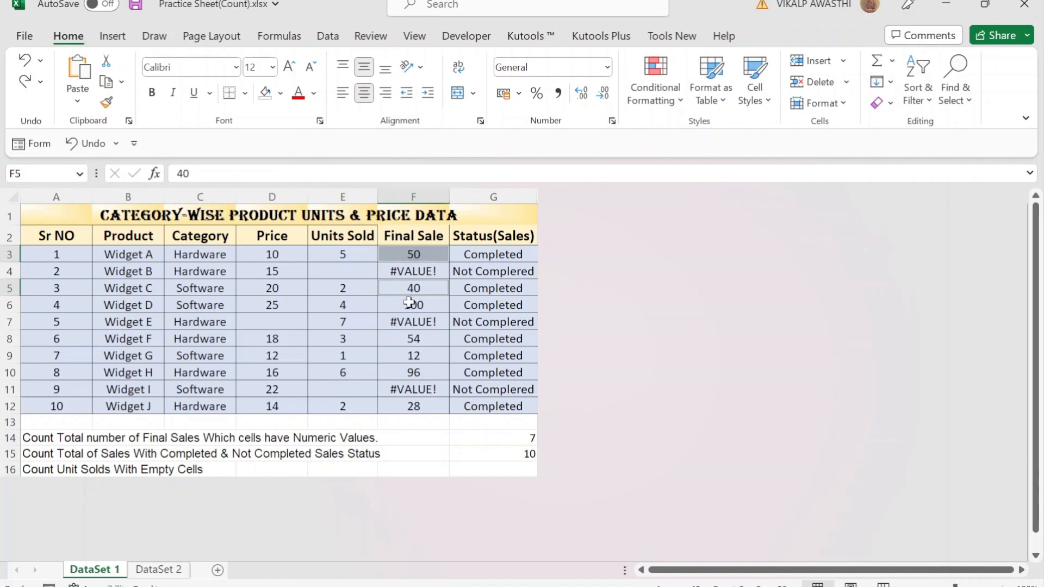
left_click(408, 303, "ctrl")
left_click(412, 337, "ctrl")
left_click(414, 356, "ctrl")
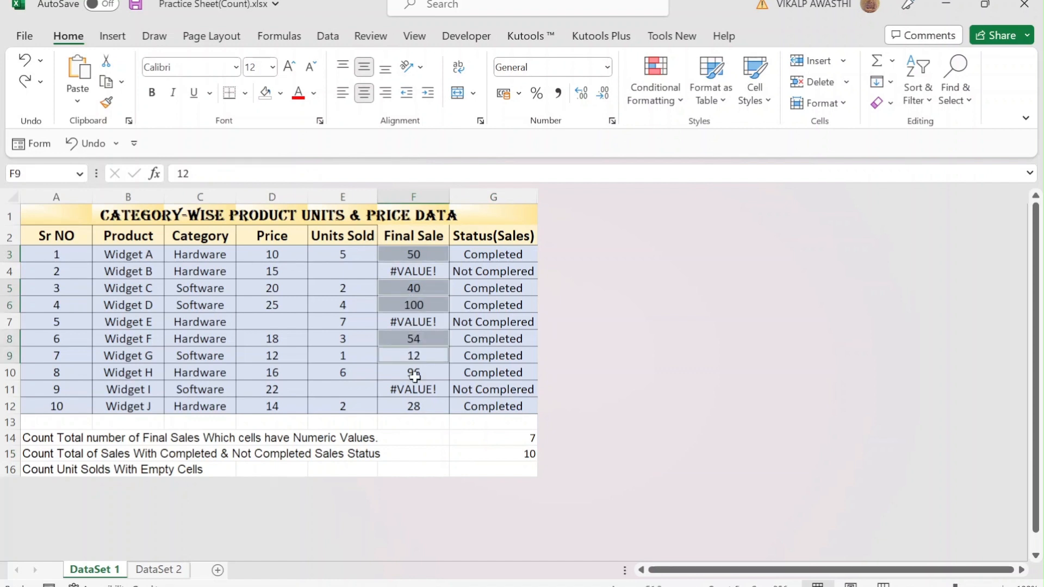
left_click(414, 372, "ctrl")
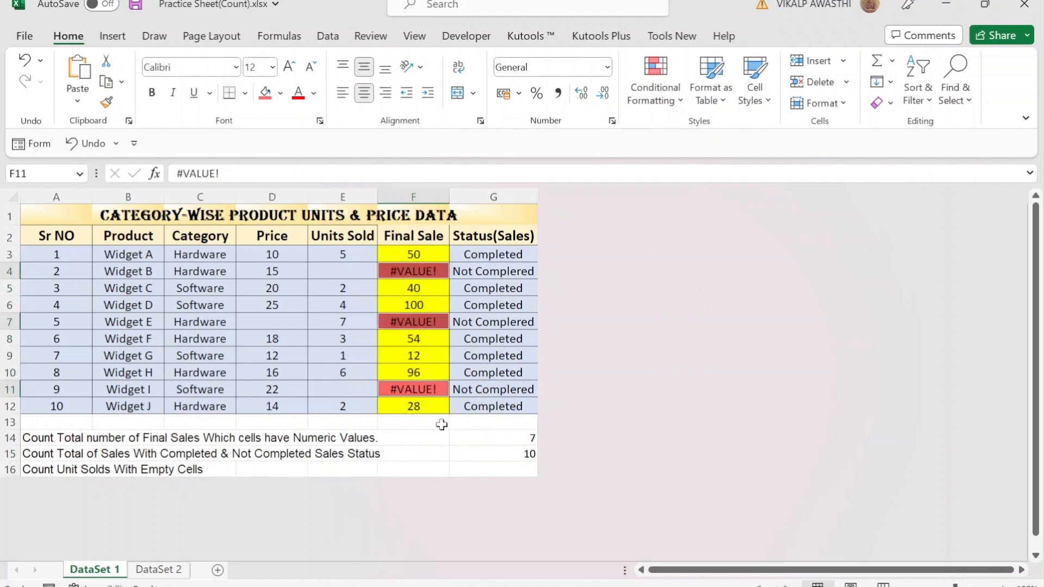
left_click(437, 453)
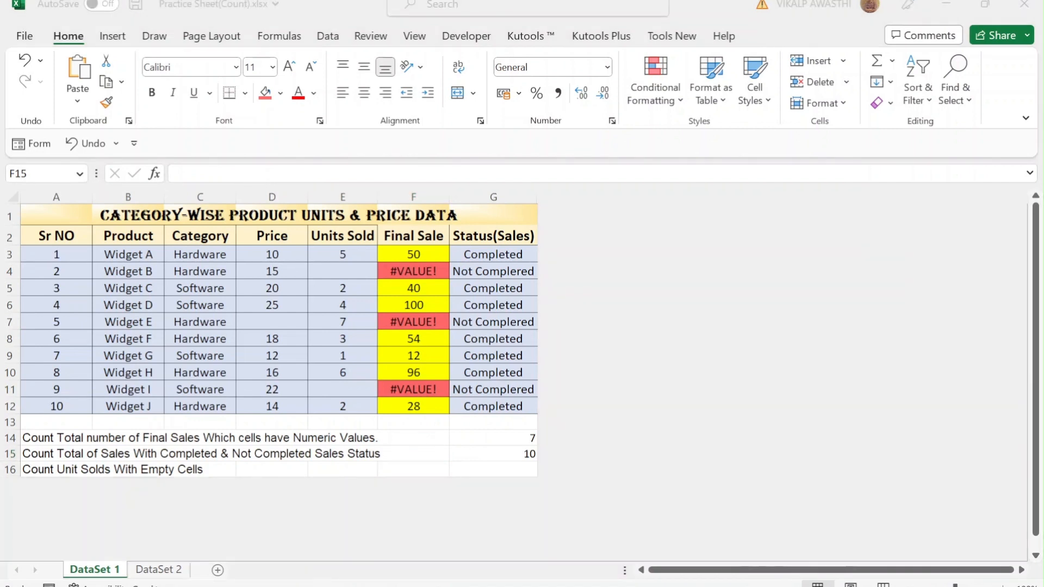
Count the empty Units Sold cells in G16 with the formula =COUNTBLANK(E3:E12)
left_click(467, 471)
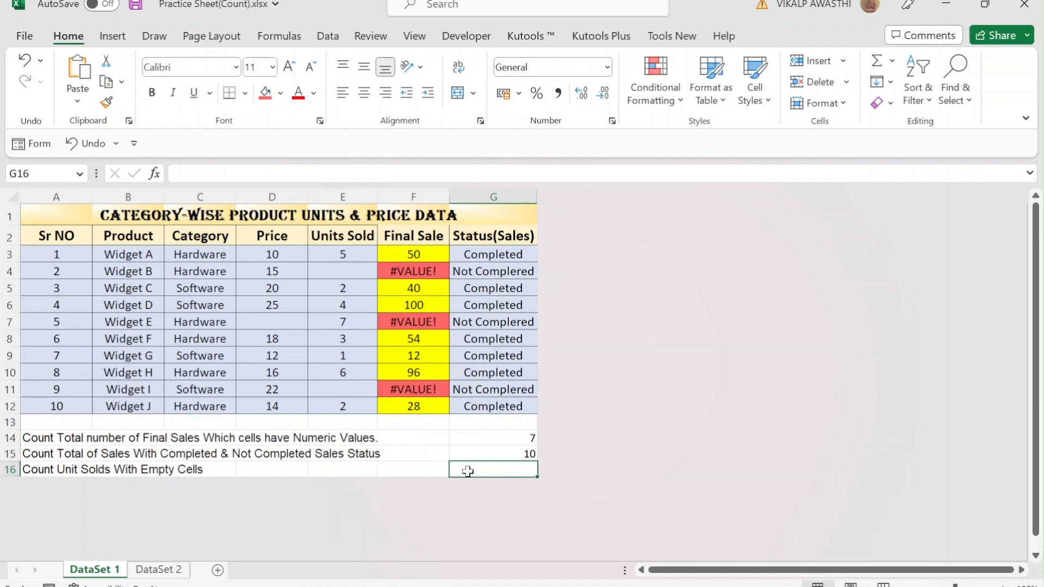
type("=")
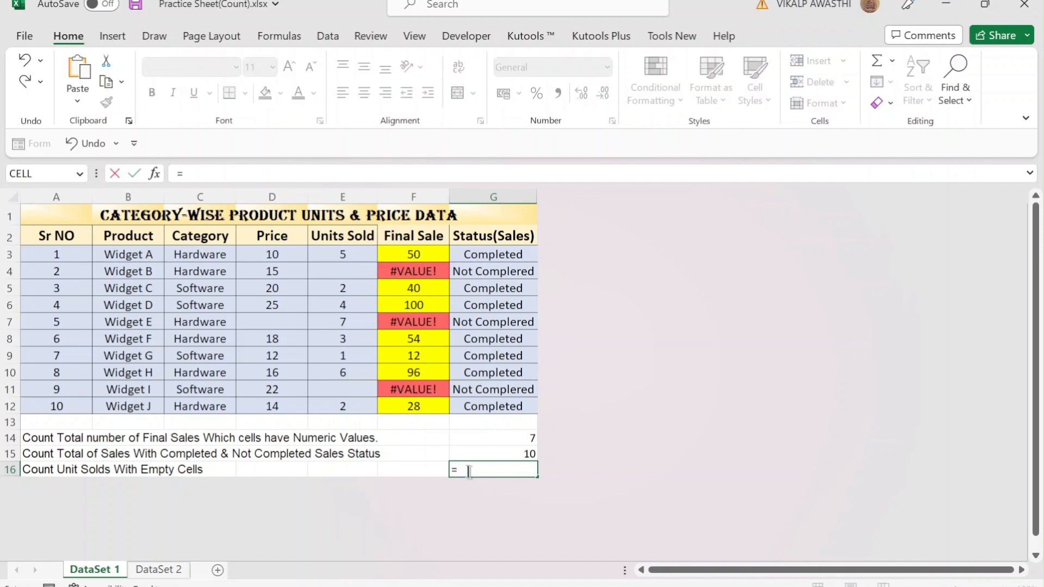
type("countbl")
key("Tab")
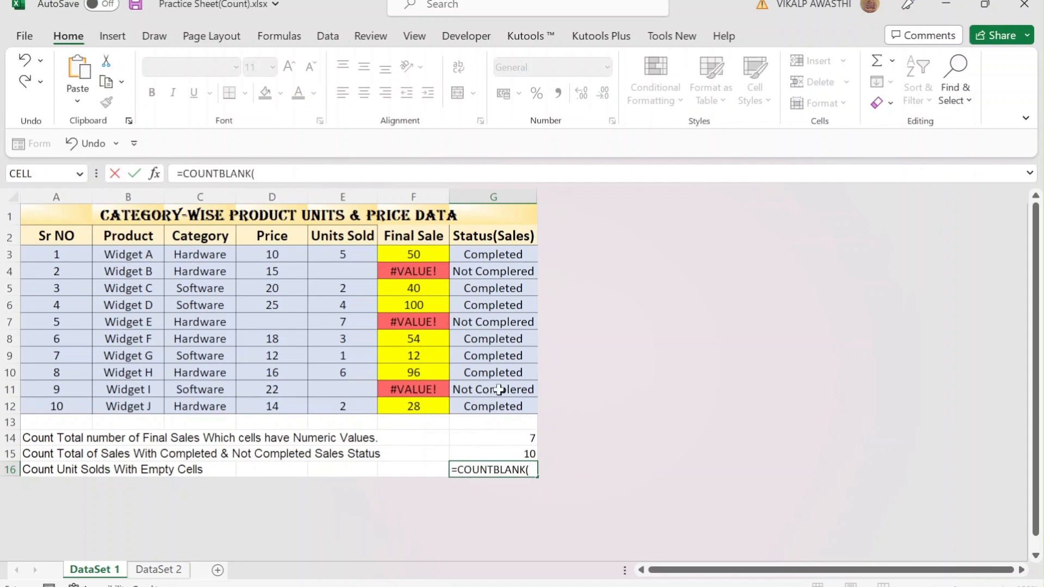
left_click_drag(343, 254, 339, 396)
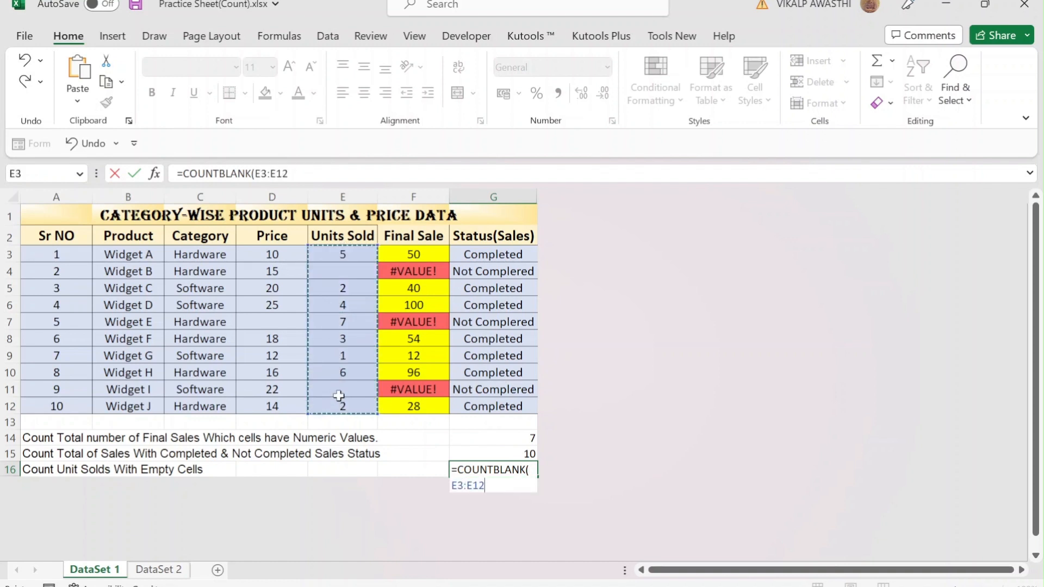
key("Return")
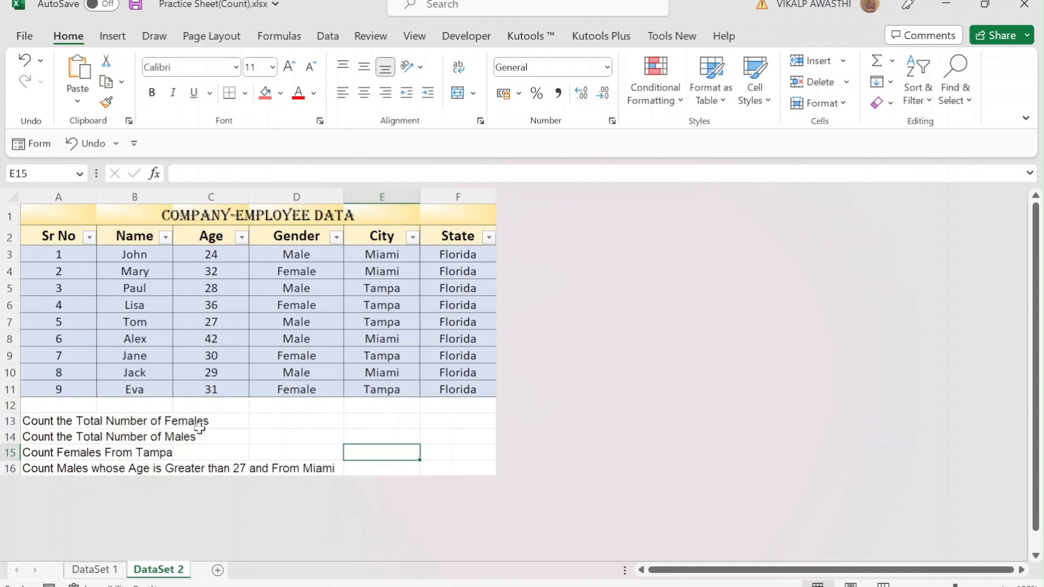
left_click(361, 421)
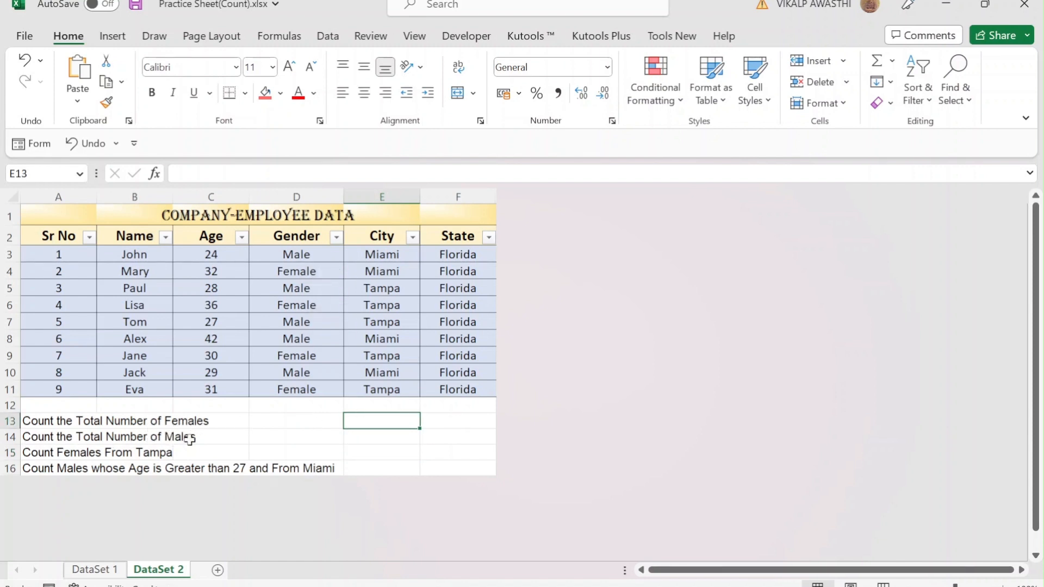
left_click(391, 438)
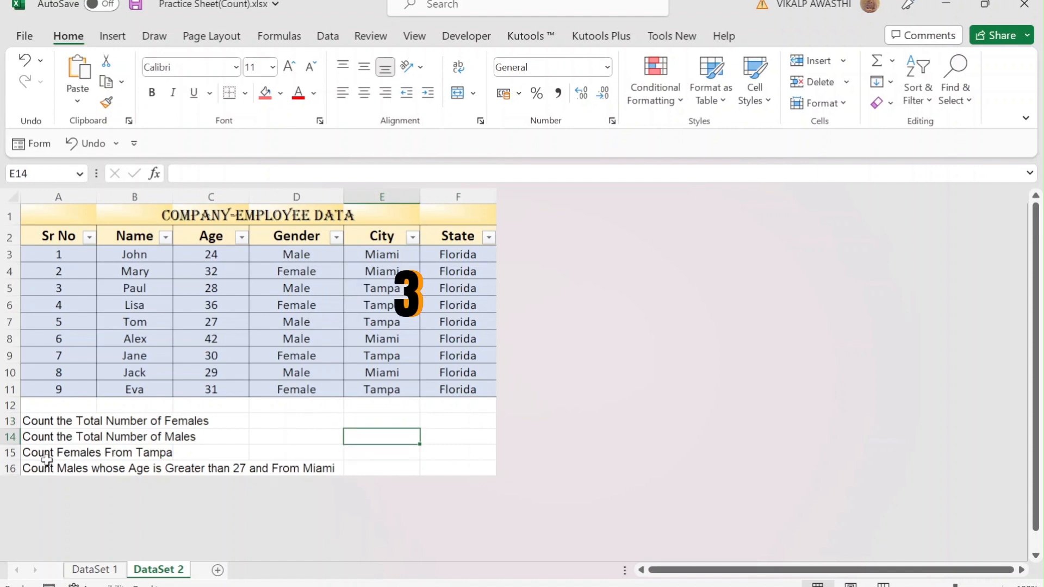
left_click(346, 450)
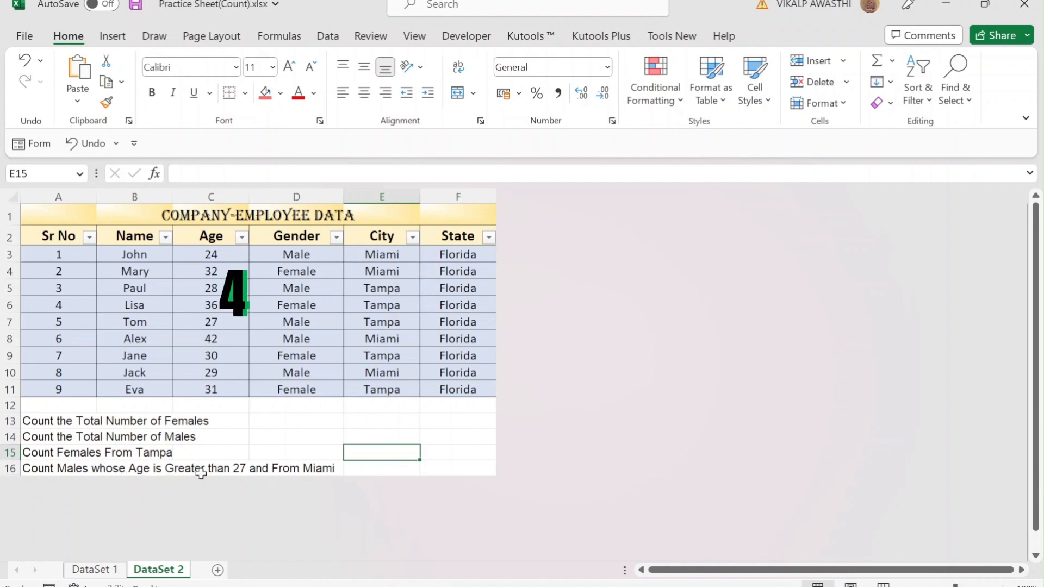
Count the total number of females in E13 with the formula =COUNTIF(D3:D11,"FEMALE")
left_click(371, 470)
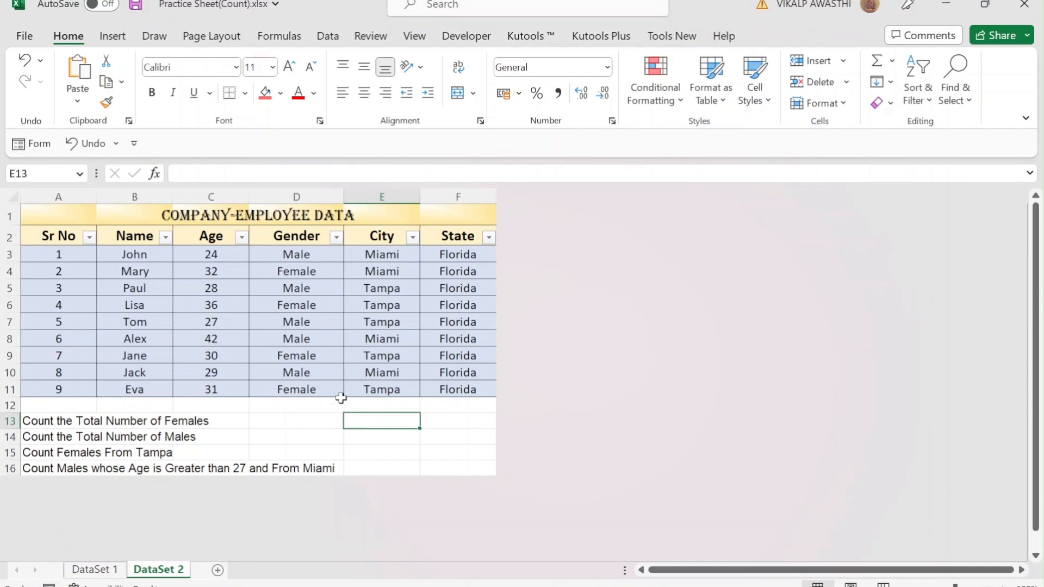
type("=")
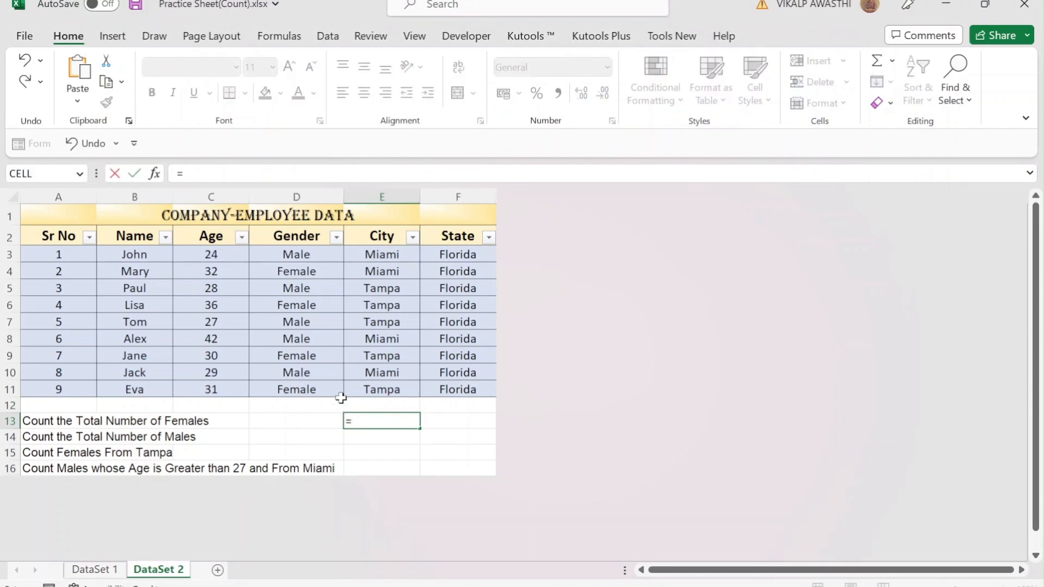
type("COUNTIF(")
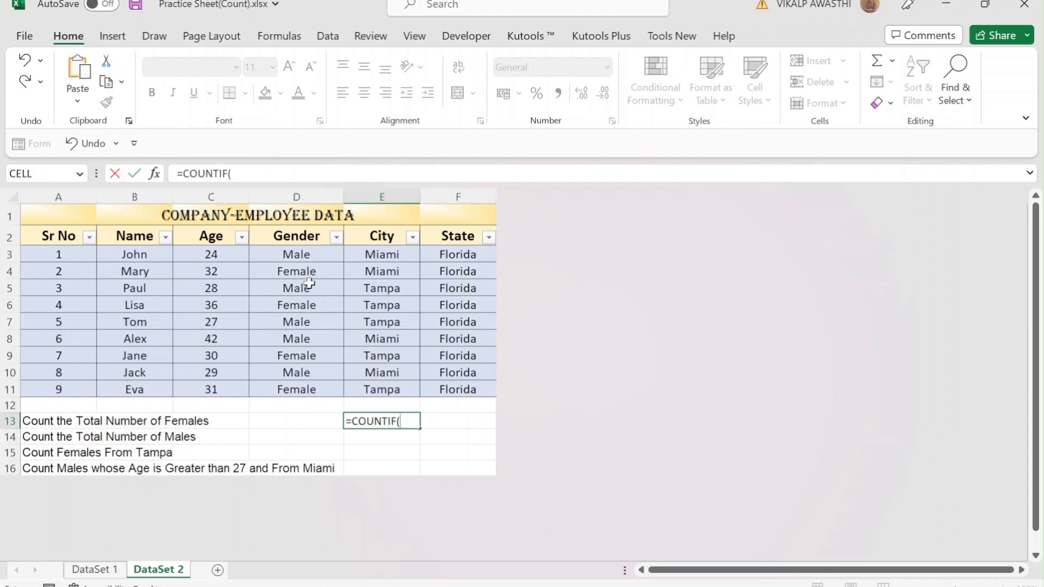
left_click_drag(282, 253, 286, 389)
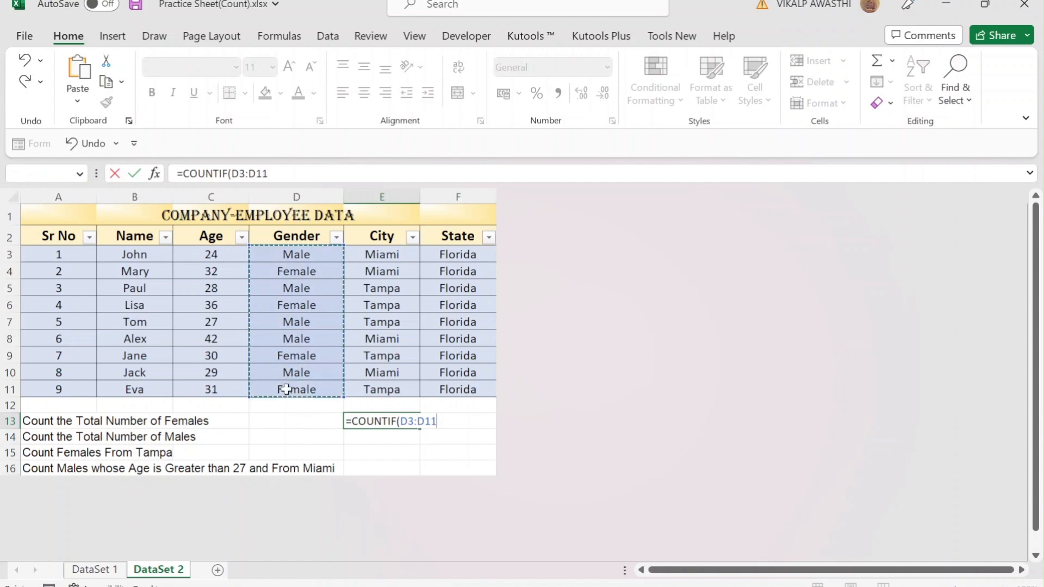
type(",")
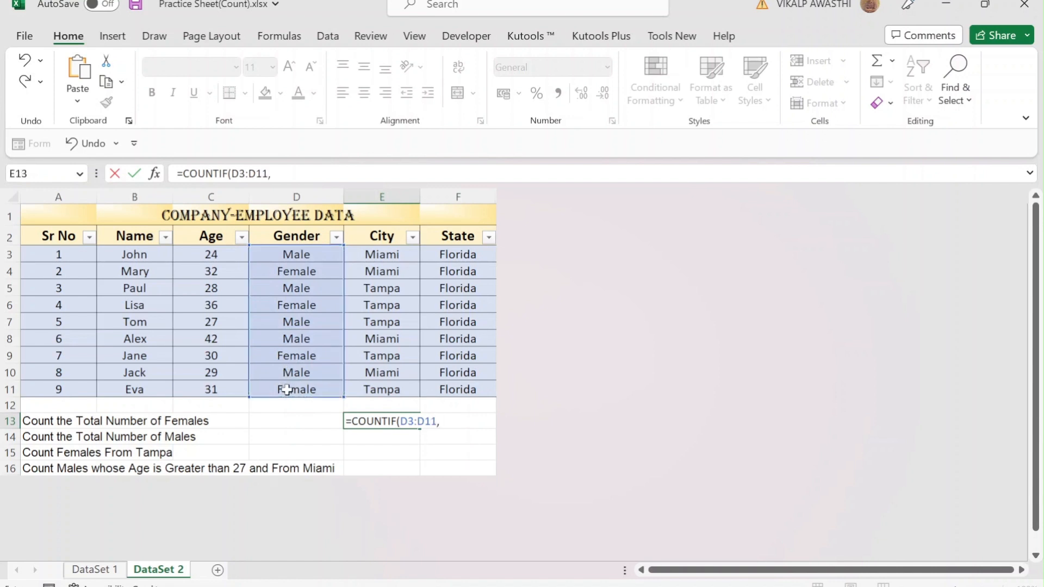
type("\"FEMALE\")")
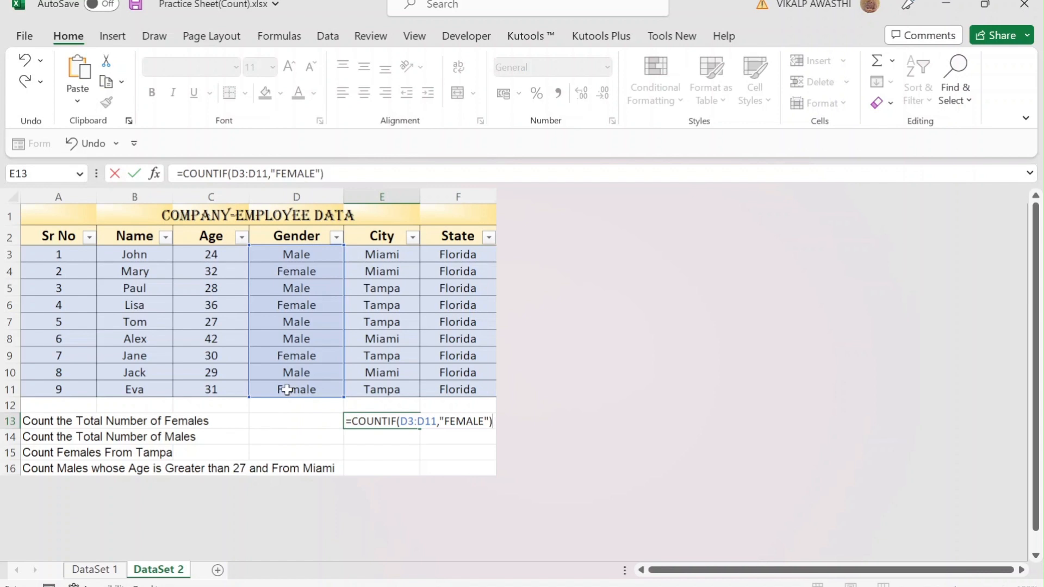
key("Return")
left_click(374, 422)
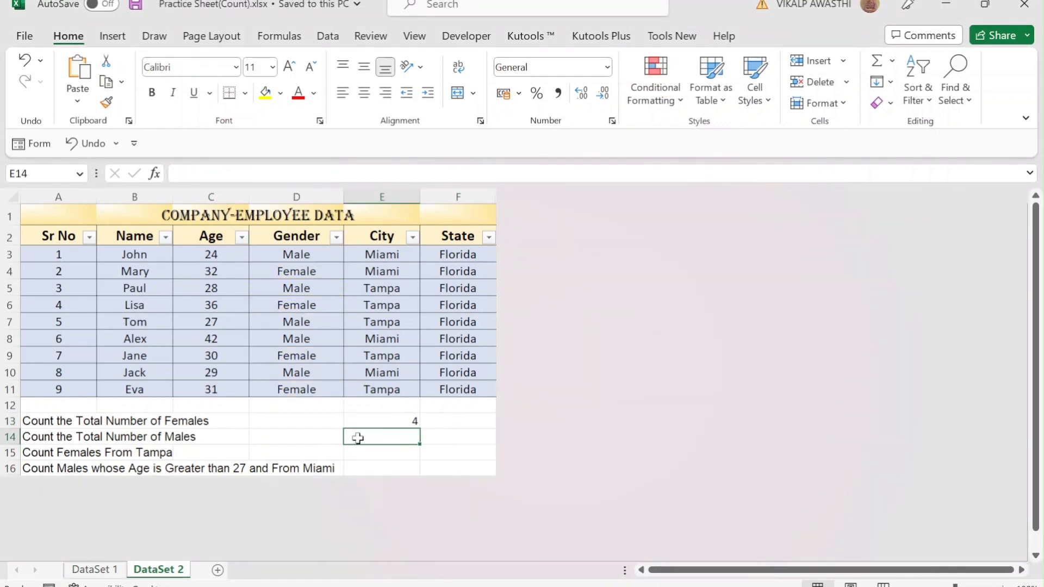
Count the total number of males in E14 with the formula =COUNTIF(D3:D11,"male")
type("=")
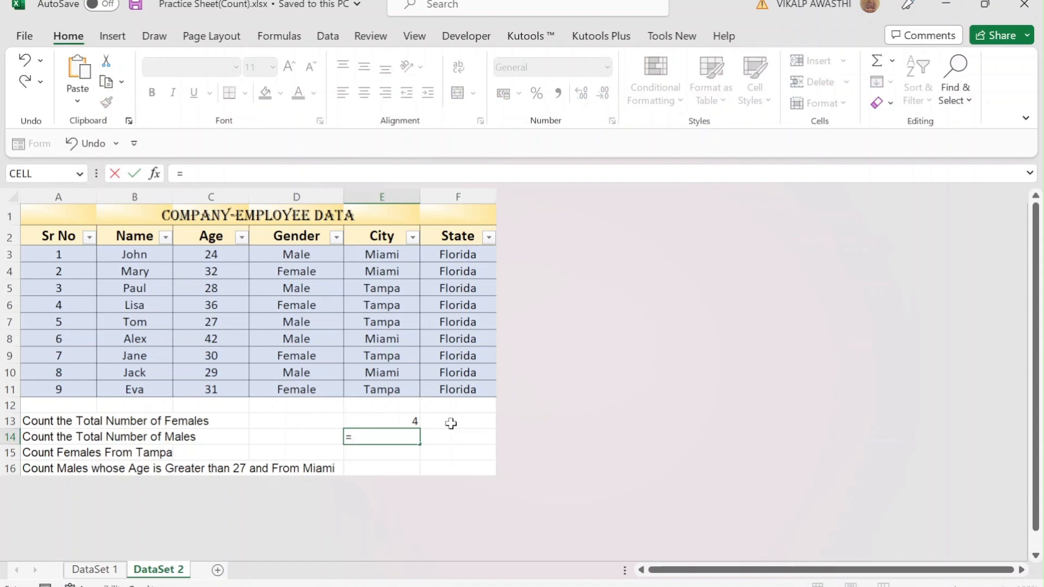
type("countif")
key("Tab")
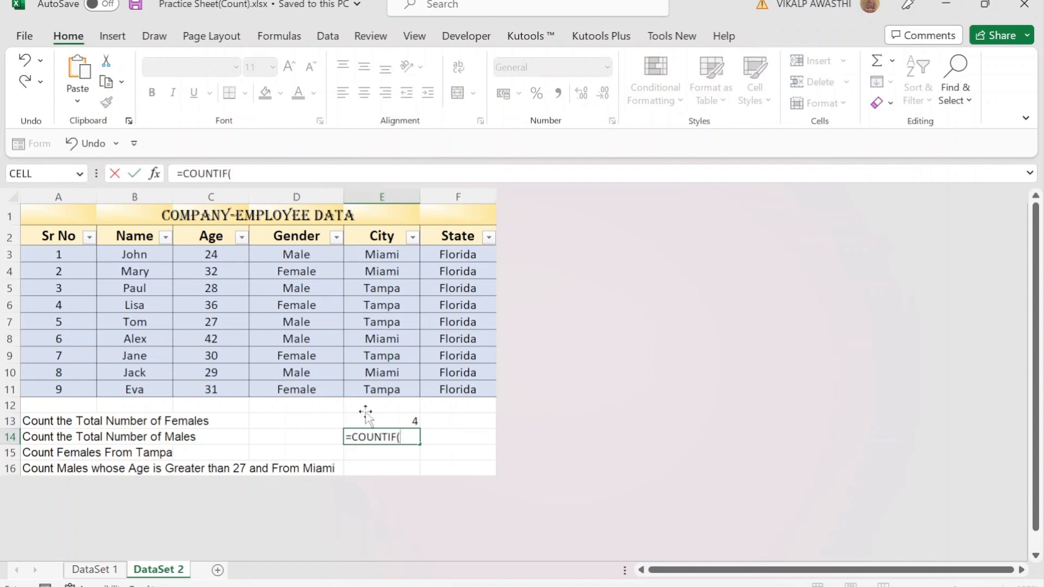
left_click_drag(315, 254, 323, 390)
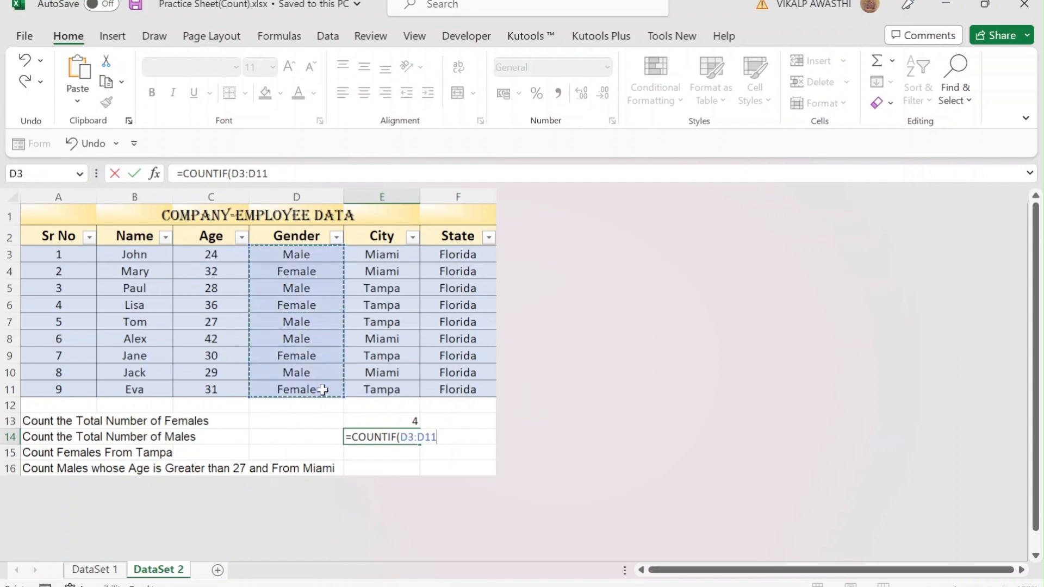
type(",\"male")
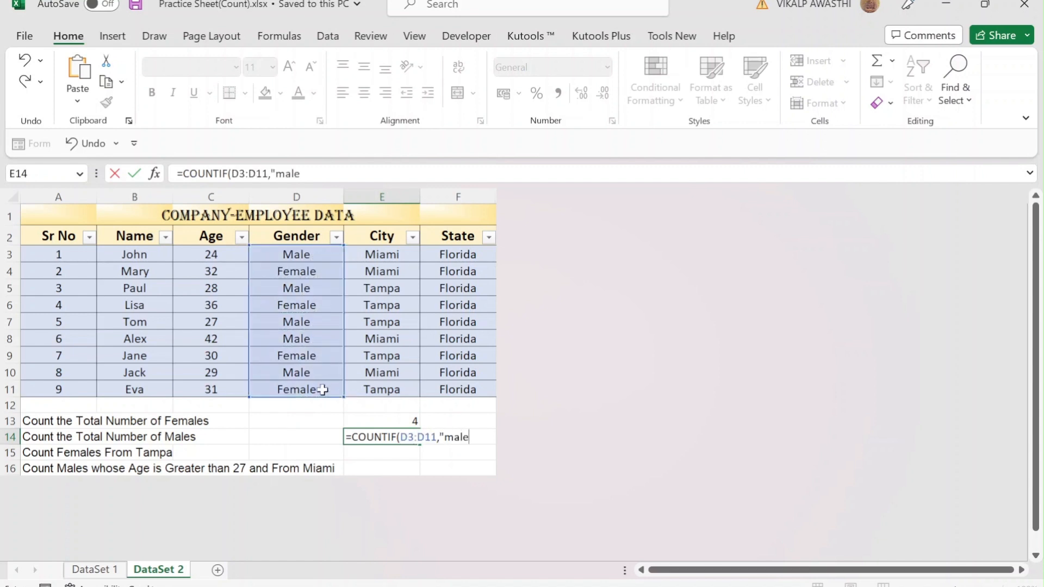
type("\")")
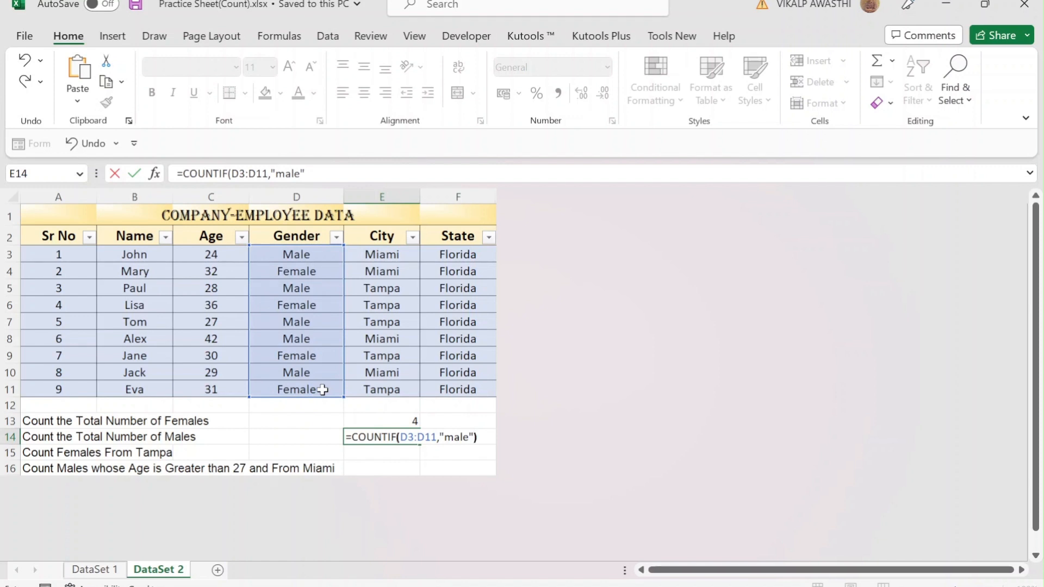
key("Return")
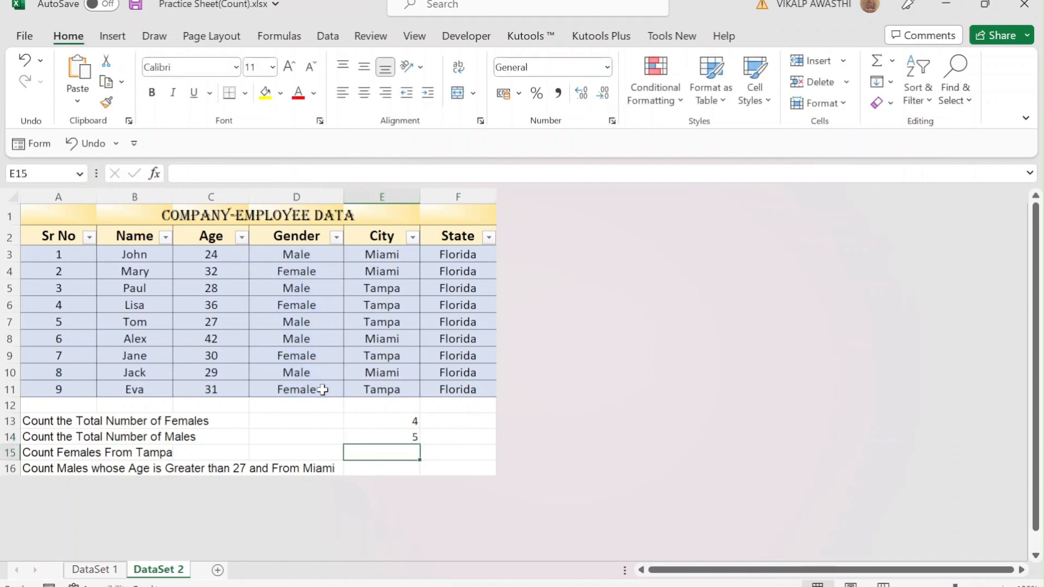
left_click(363, 437)
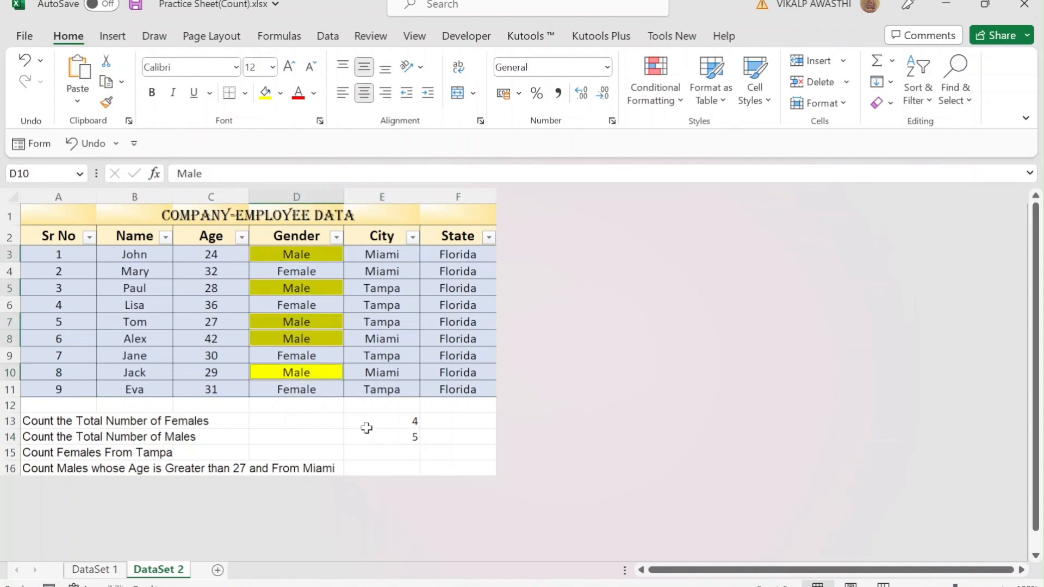
left_click(350, 434)
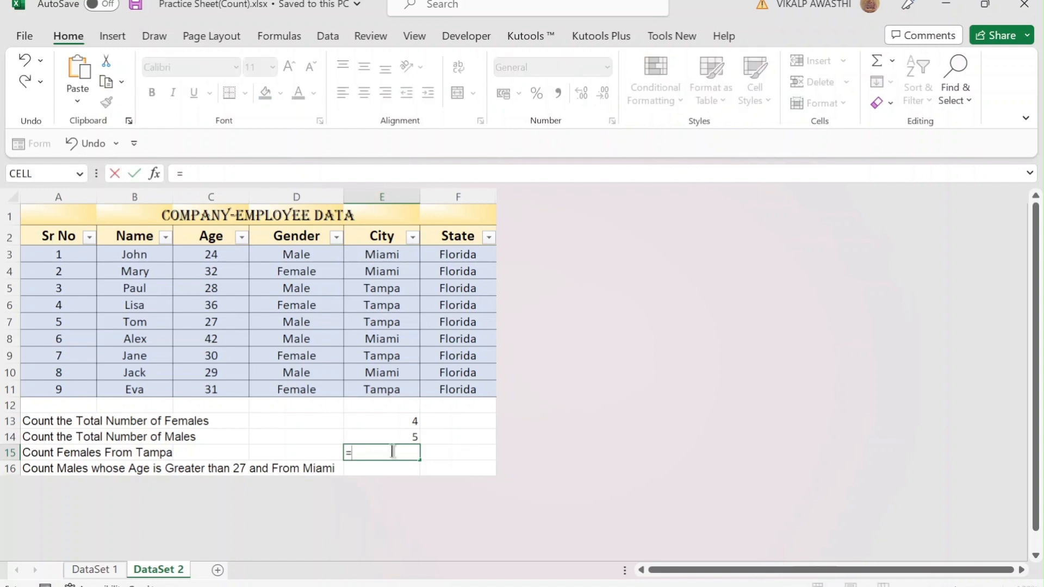
Count the females from Tampa in E15 with the formula =COUNTIFS(D3:D11,"female",E3:E11,"tampa")
type("countifs")
key("Tab")
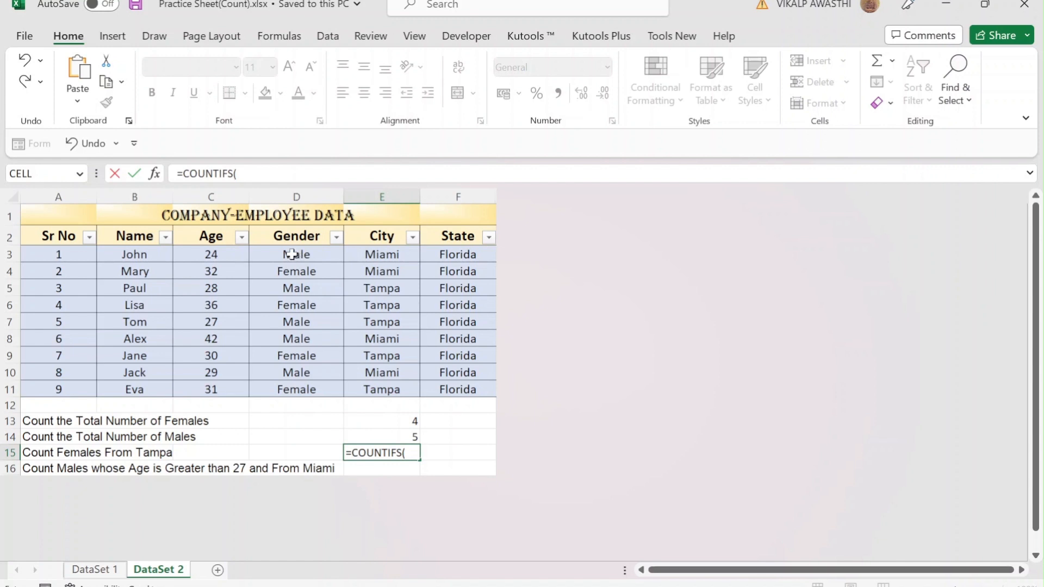
left_click_drag(296, 253, 301, 386)
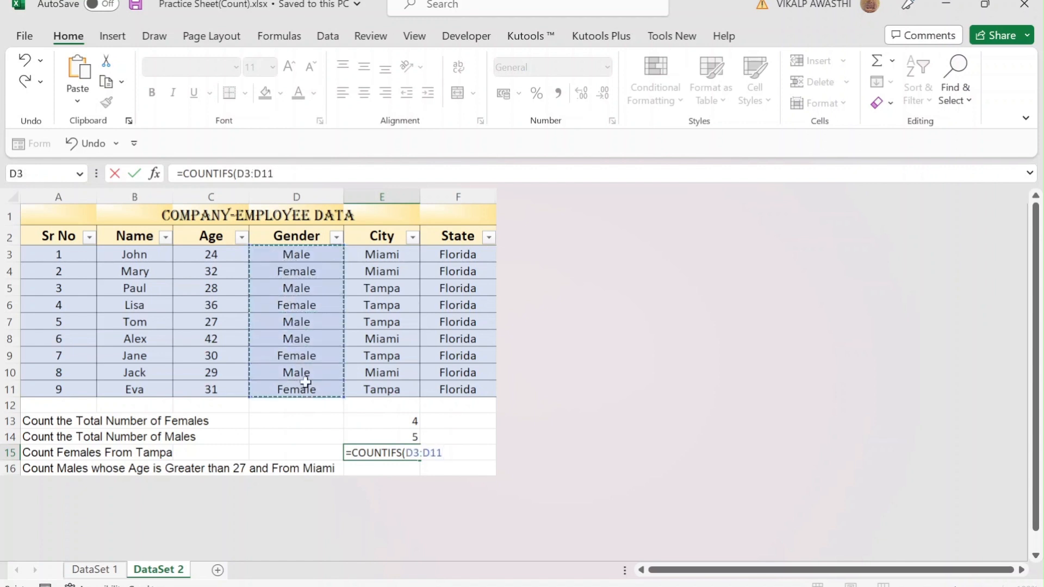
type(",\"")
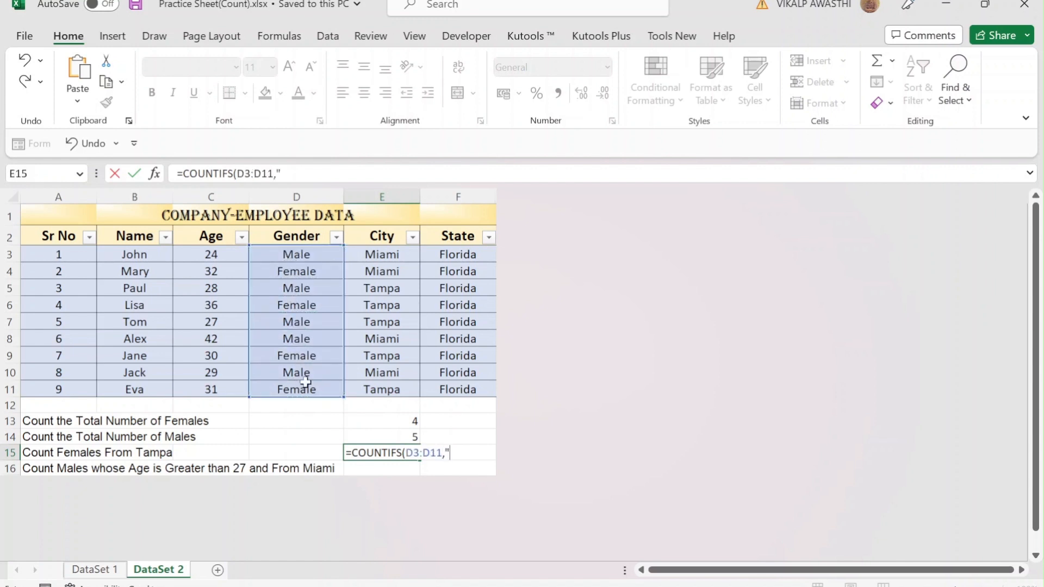
type("female\",")
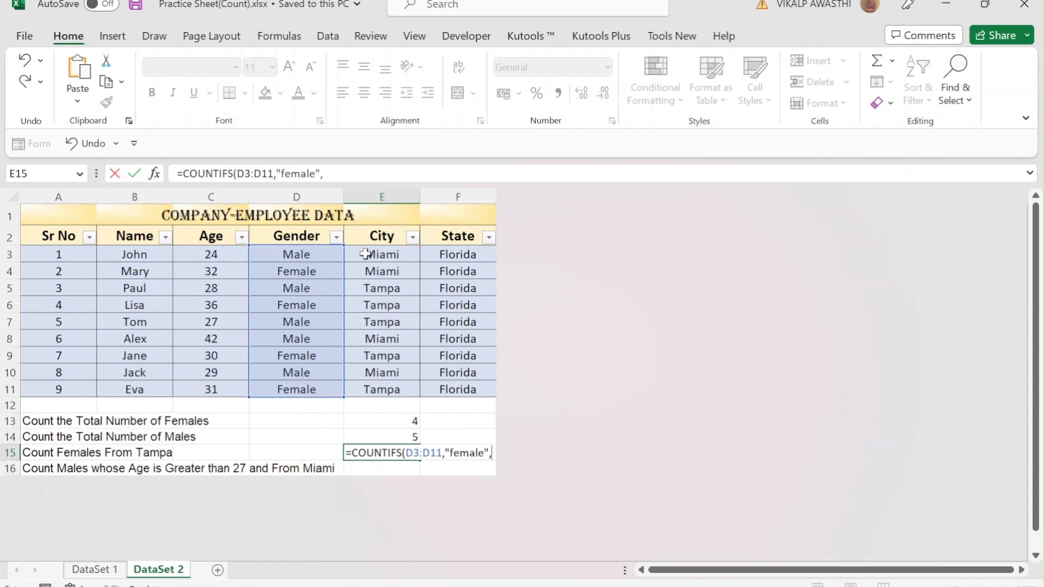
left_click_drag(355, 256, 357, 386)
type(",\"")
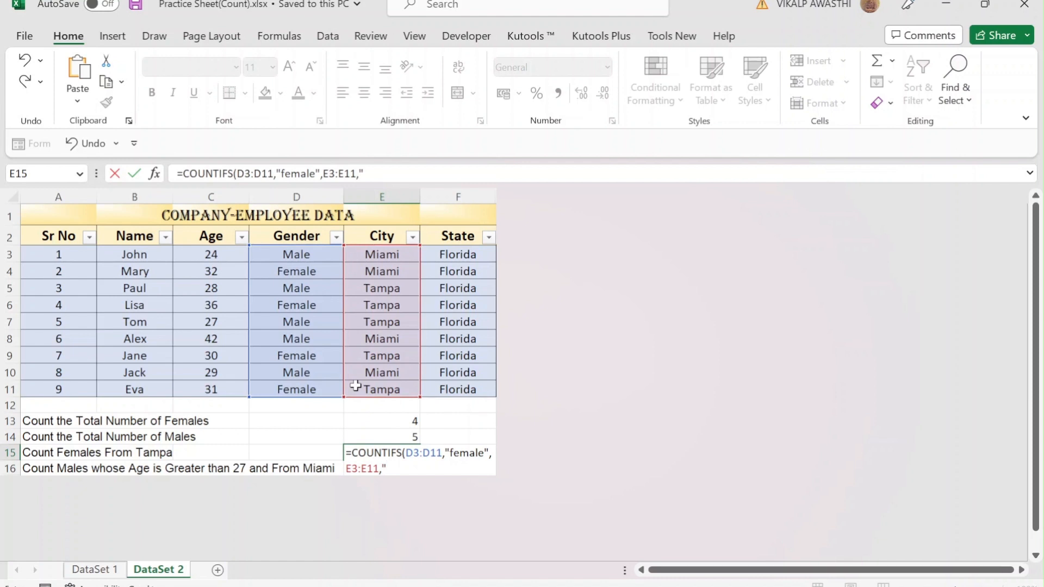
type("tampa\")")
key("Return")
left_click(356, 454)
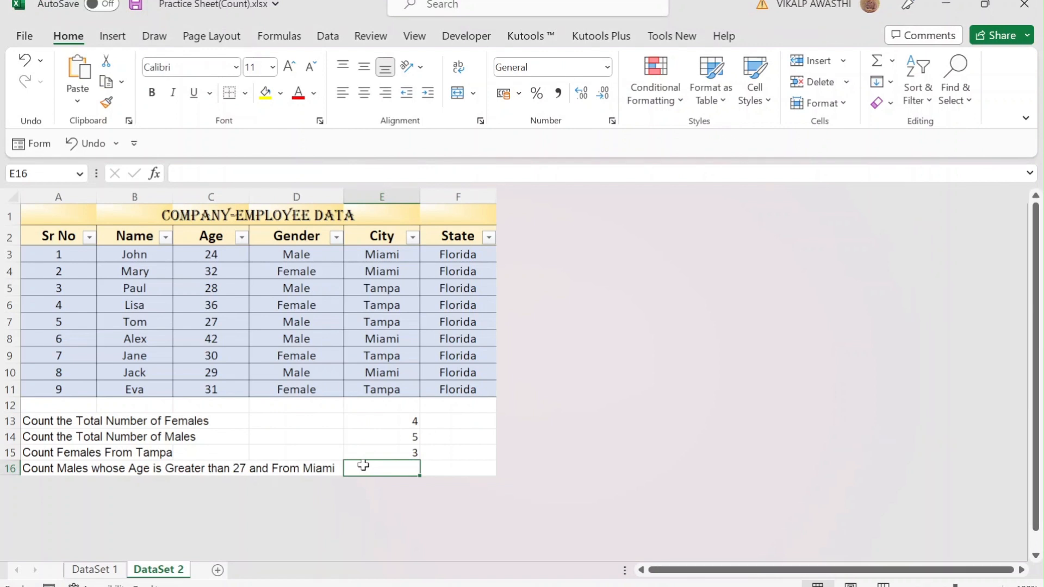
Count the males from Miami older than 27 in E16 with the formula =COUNTIFS(D3:D11,"male",E3:E11,"miami",C3:C11,">27")
type("=")
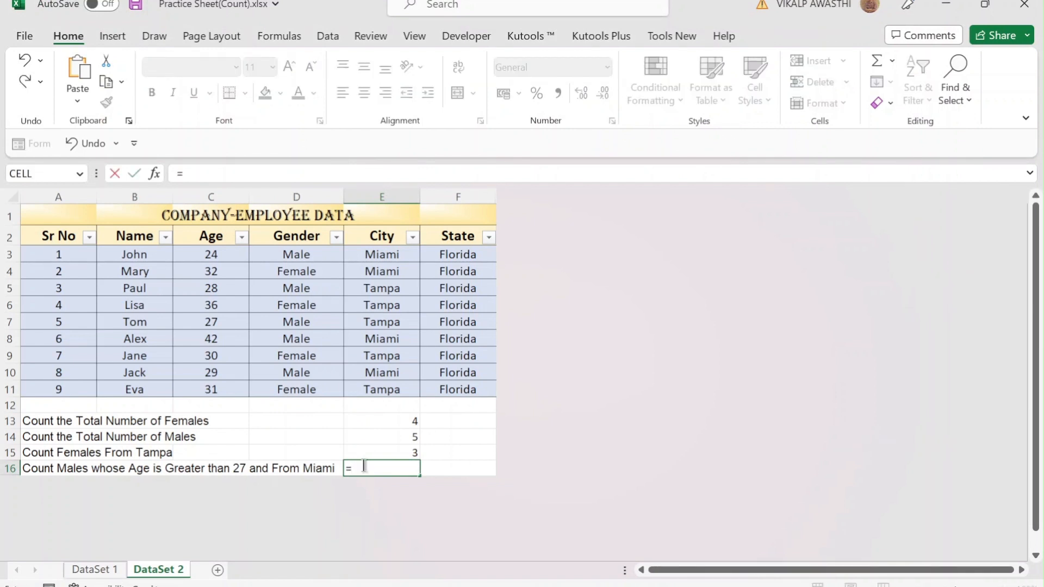
type("coun")
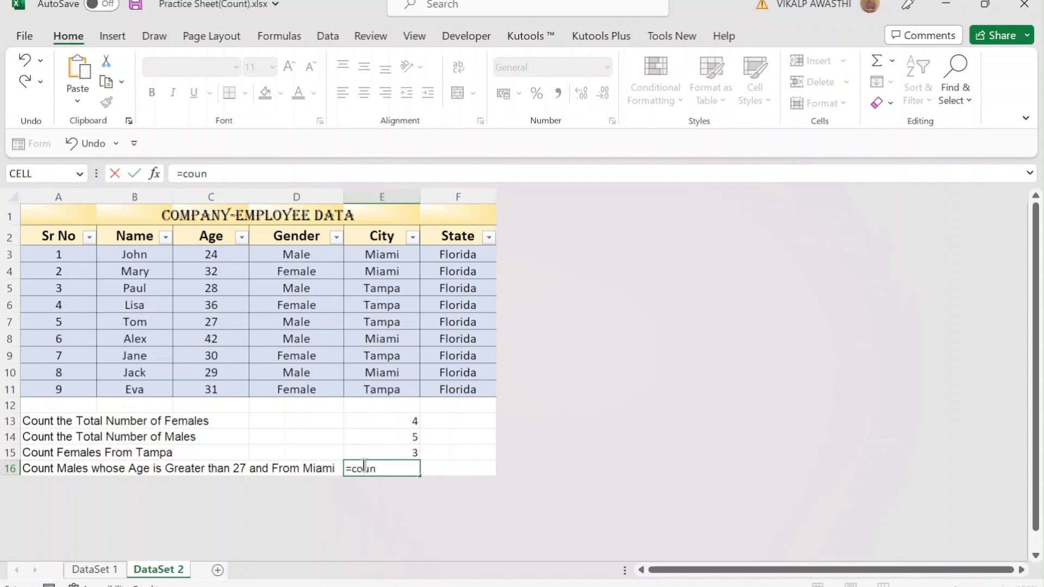
type("tifs")
key("Tab")
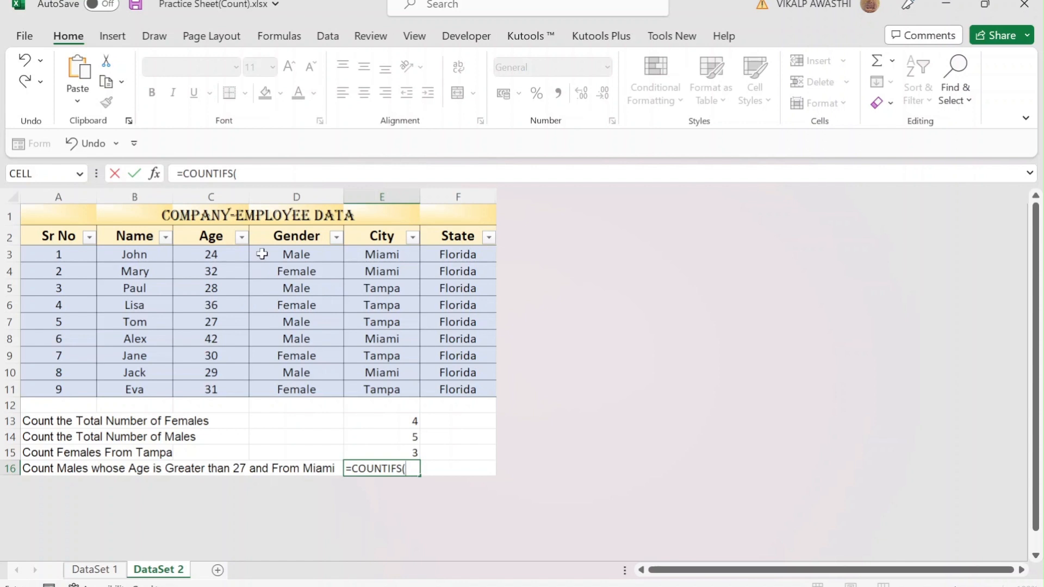
left_click_drag(263, 254, 257, 387)
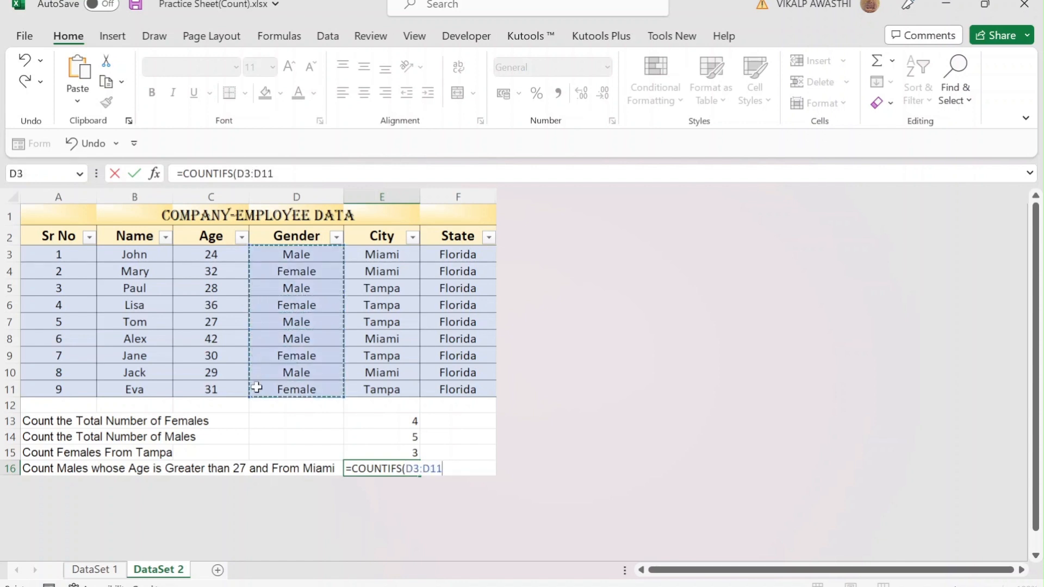
type(",\"")
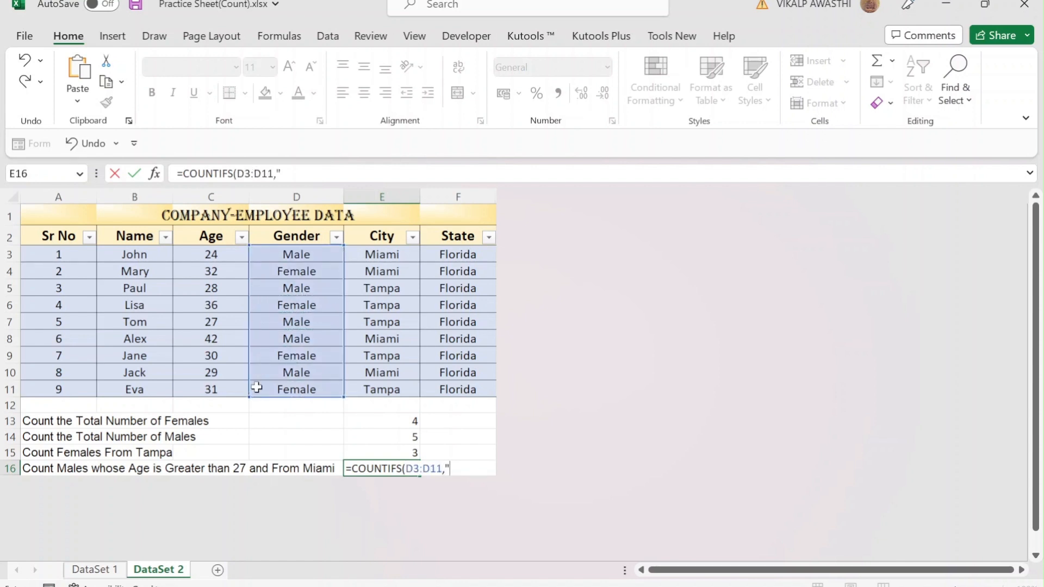
type("male\"")
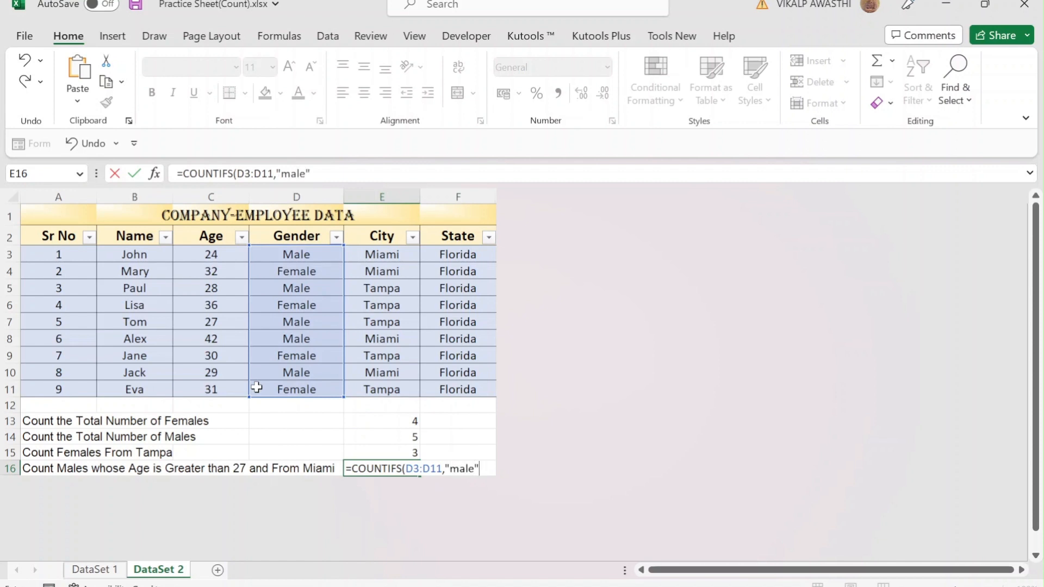
type(",")
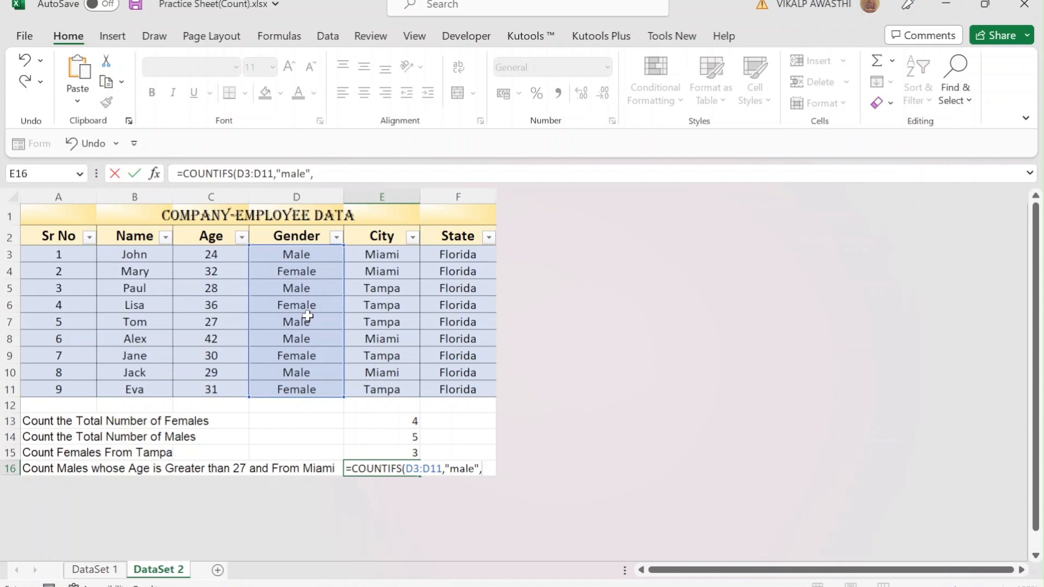
left_click_drag(360, 256, 373, 389)
type(",")
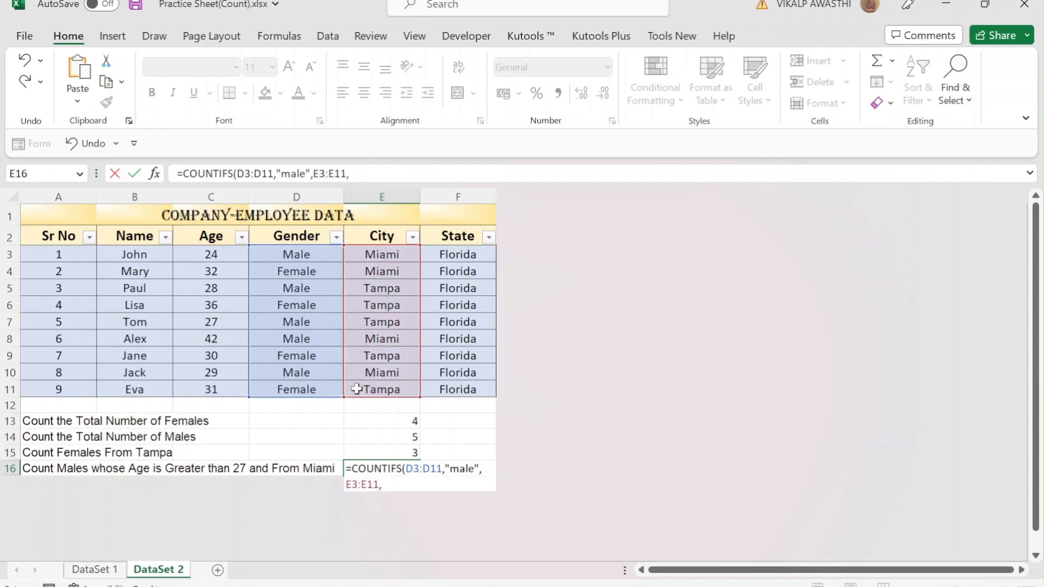
type("\"mia")
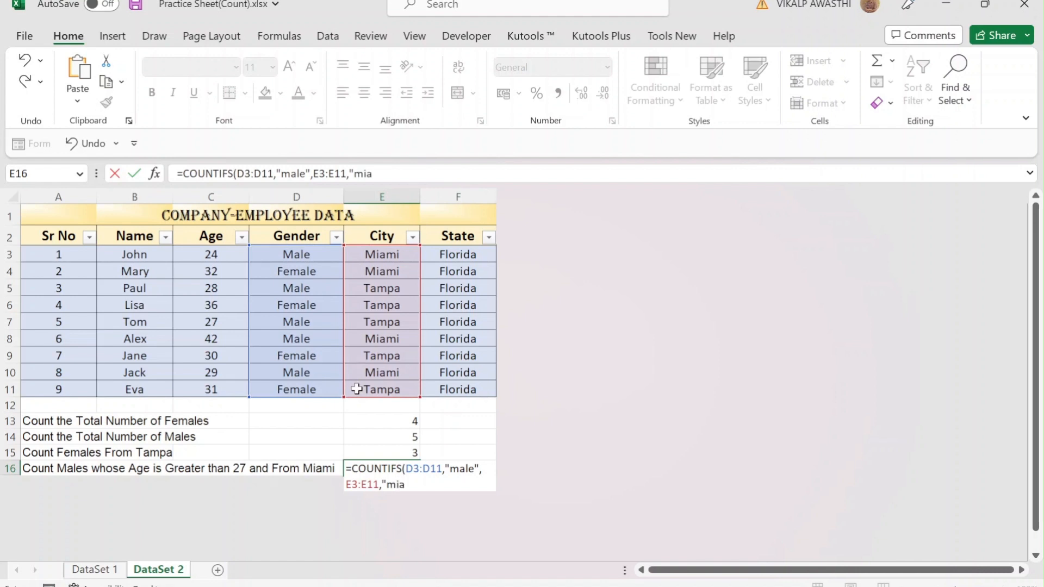
type("mi\",")
left_click_drag(204, 252, 210, 389)
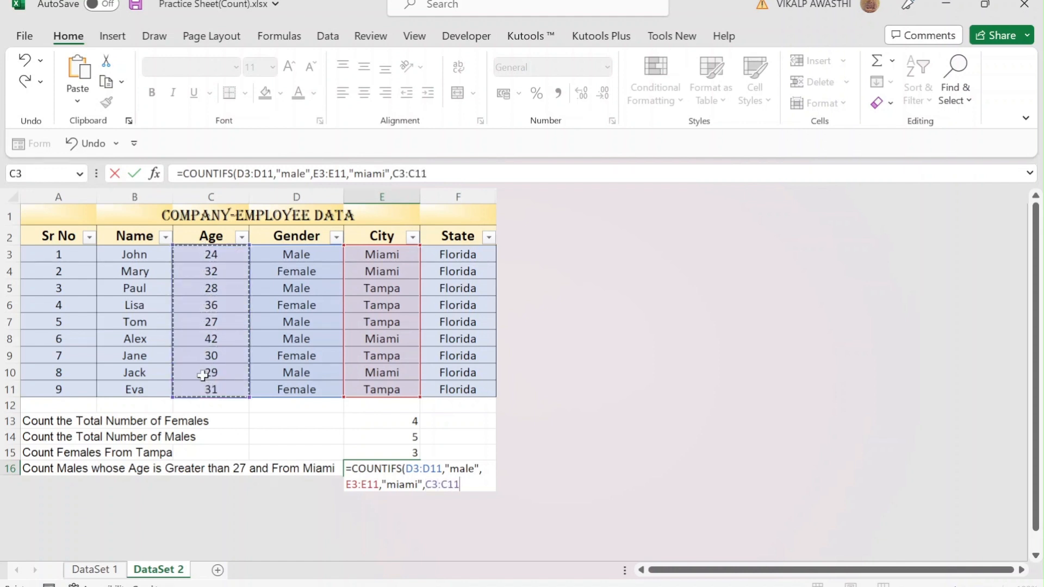
type(",\"")
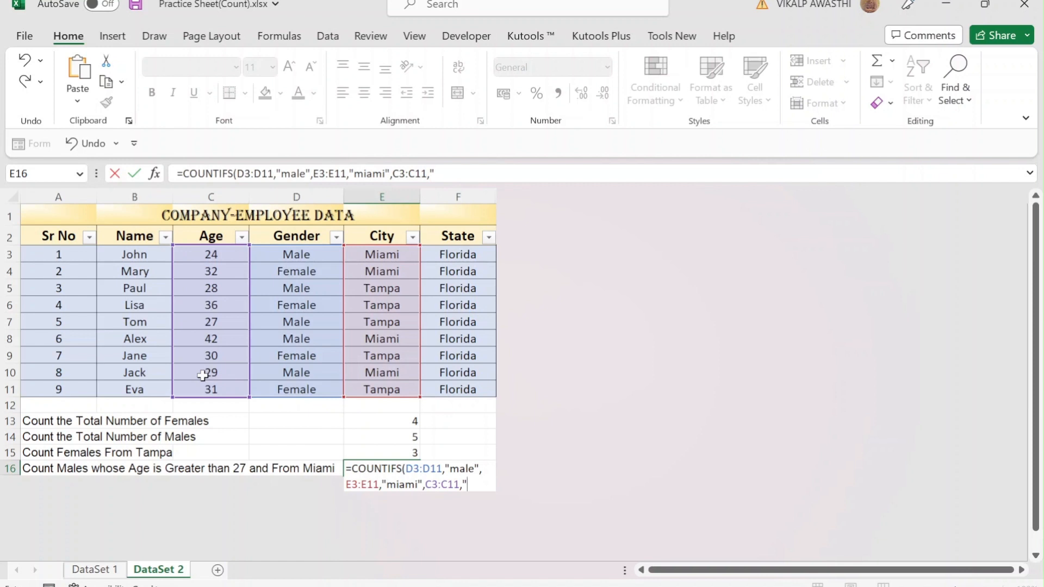
type(">")
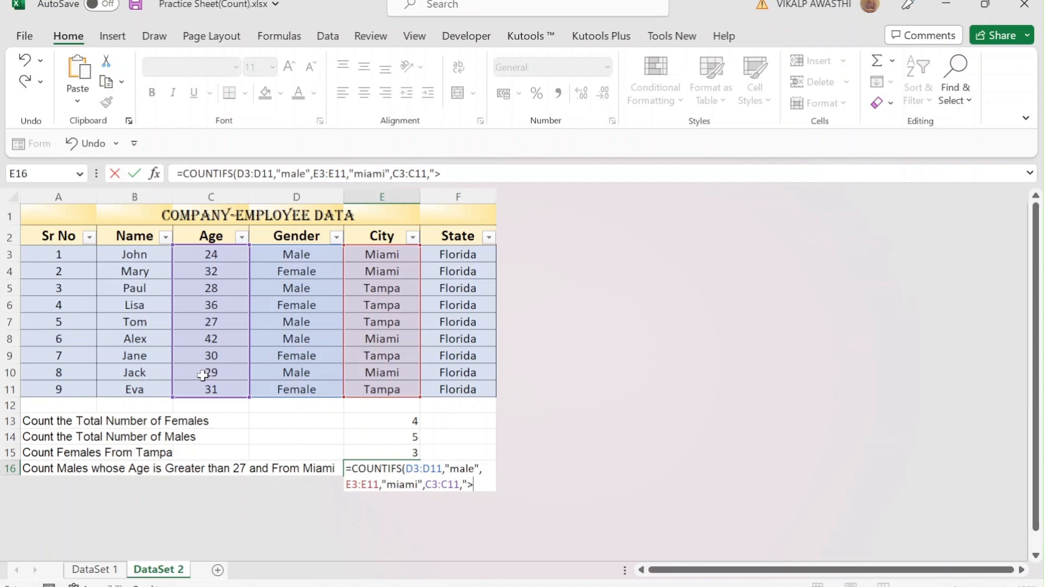
type("27\"")
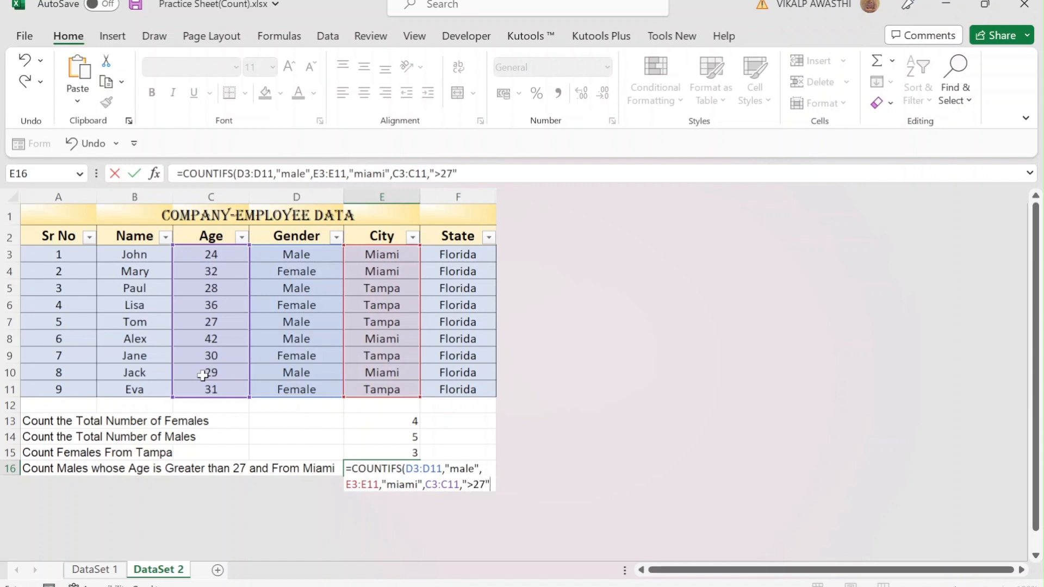
key("ctrl+Return")
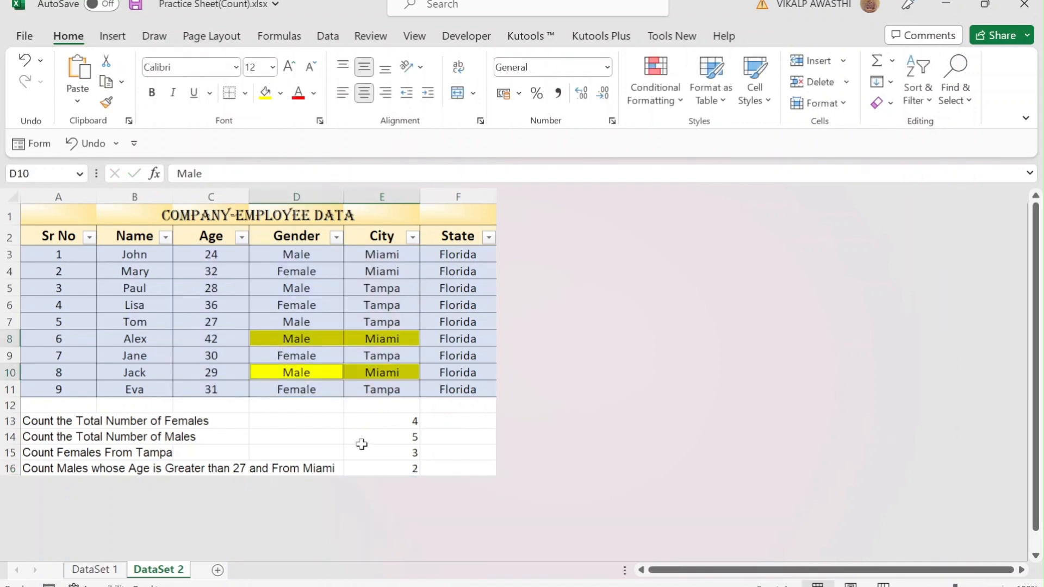
left_click(378, 468)
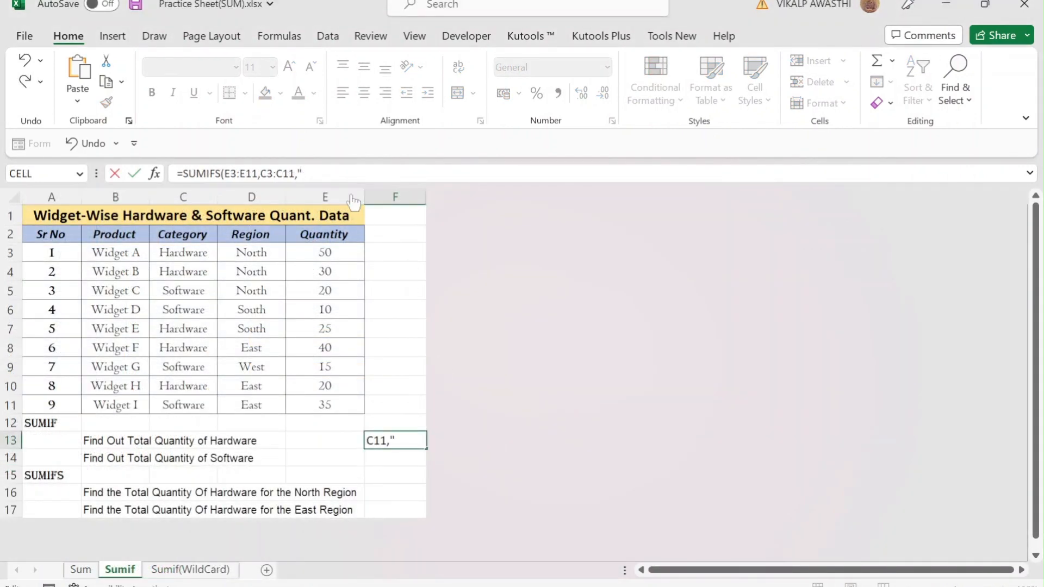
type("hardw")
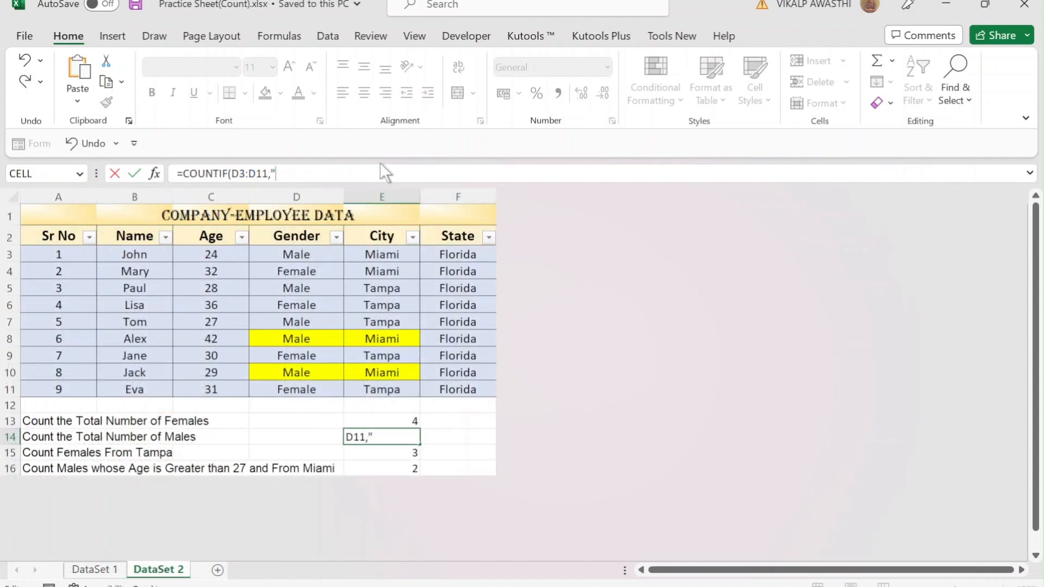
Re-enter the formula =COUNTIF(D3:D11,"male") in E14 of the DataSet 2 sheet
type("e\")")
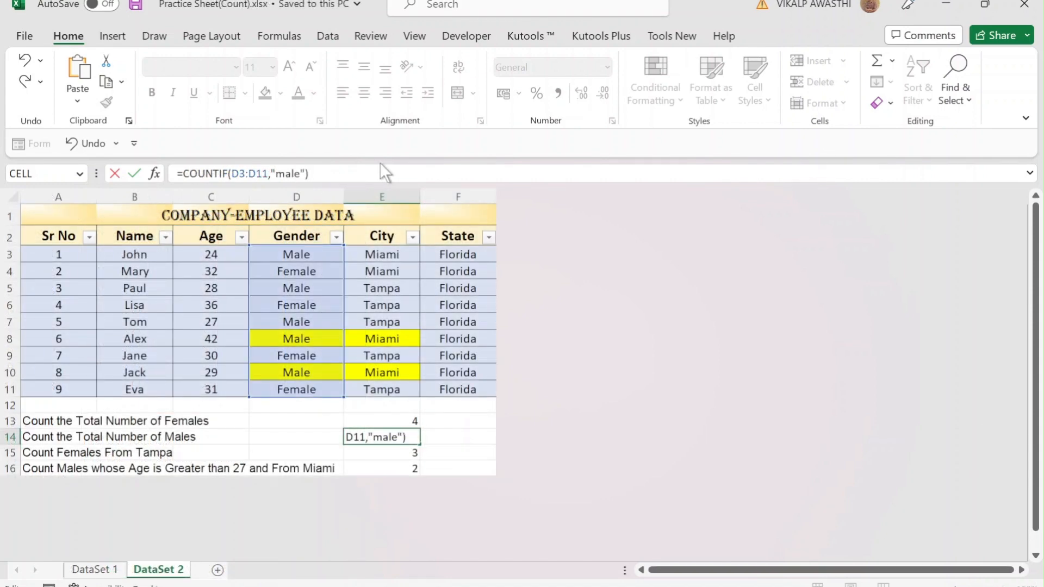
key("Return")
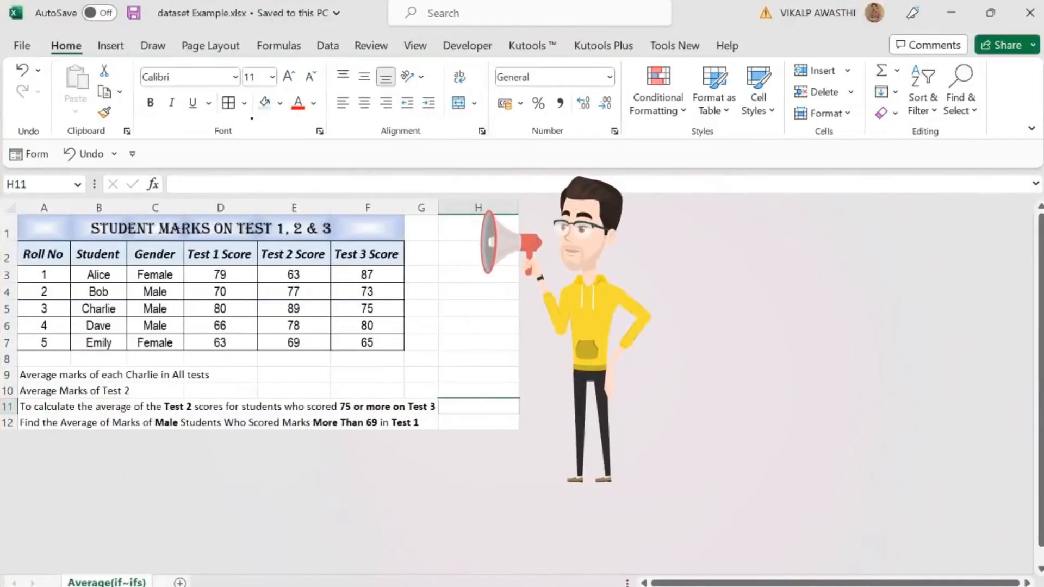